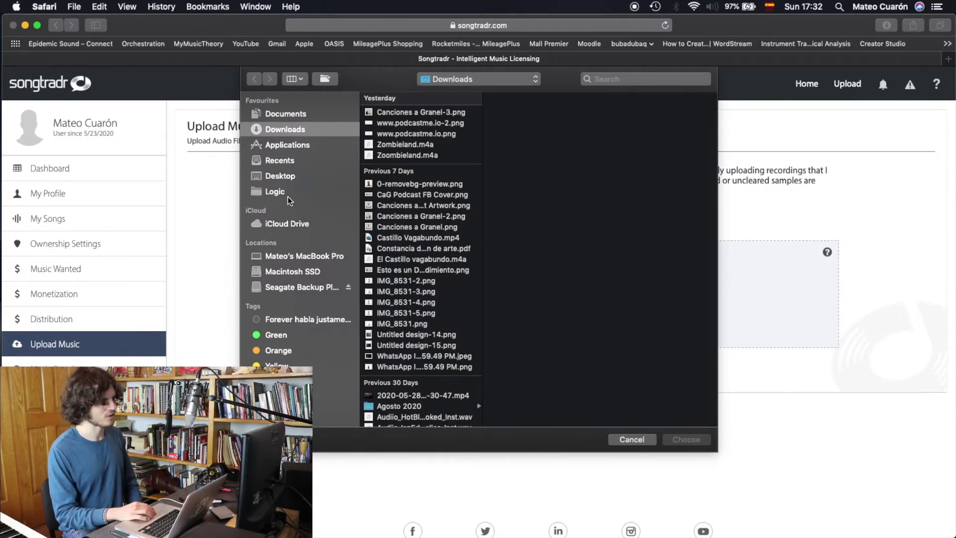
# Upload Libertad_M48_V2.wav from the desktop's Libertad_MASTERS folder and submit it as the Main Mix version
pyautogui.click(291, 176)
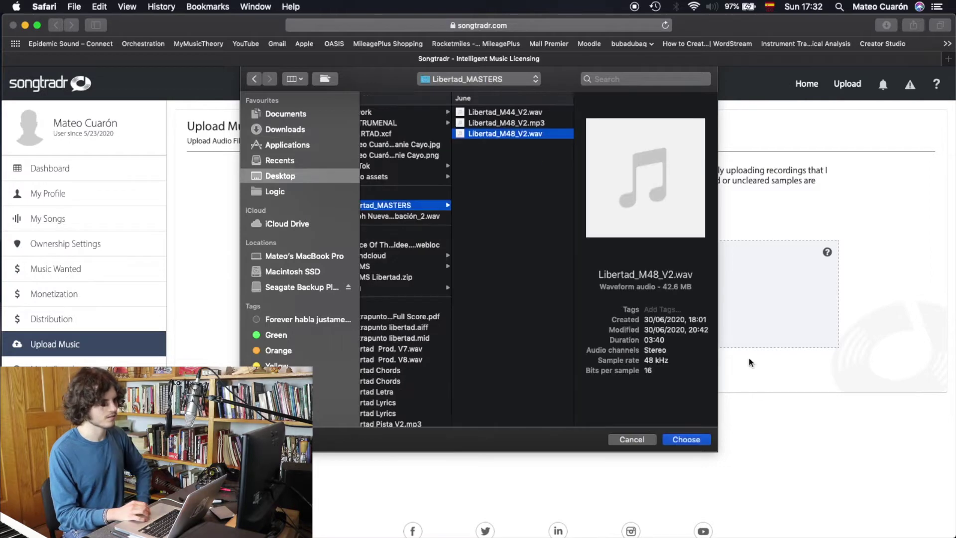
pyautogui.click(685, 439)
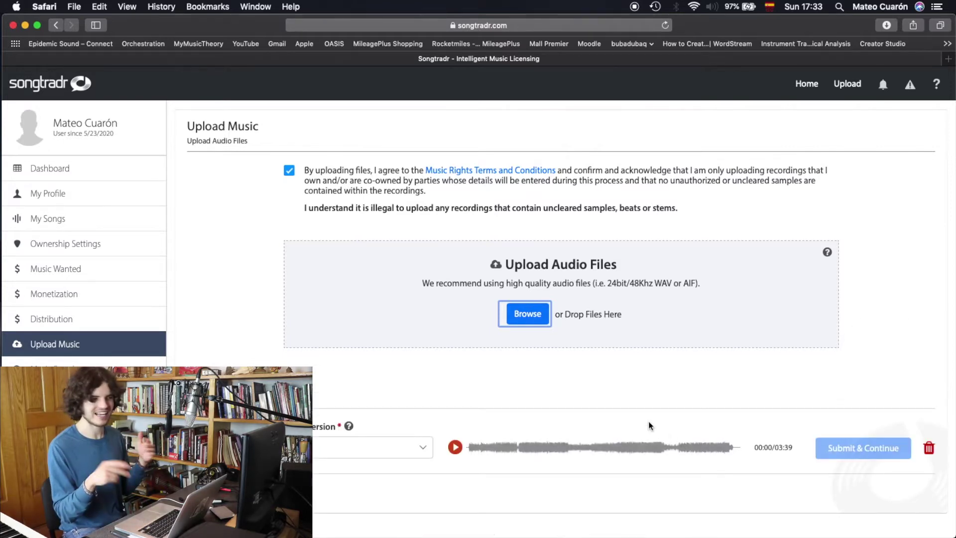
pyautogui.scroll(-4, 648, 426)
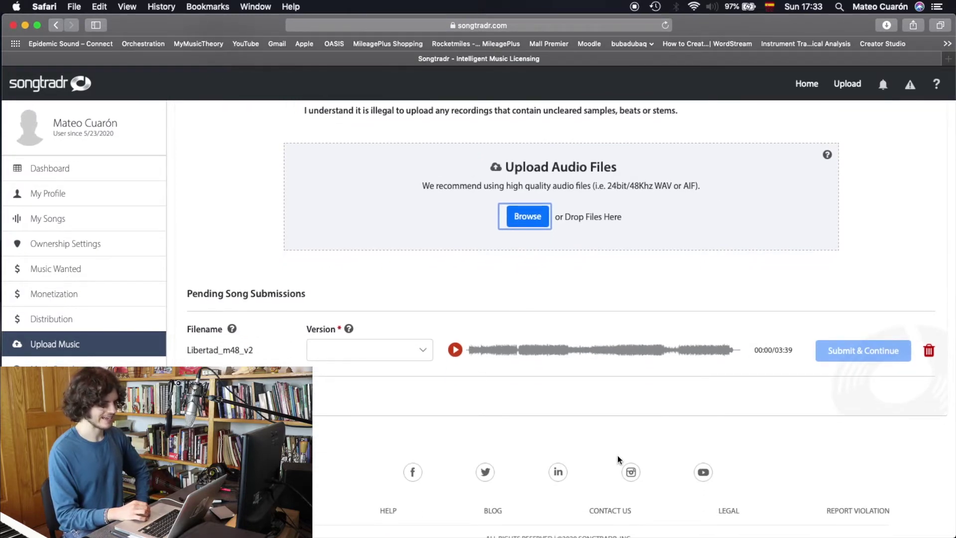
pyautogui.scroll(4, 620, 461)
pyautogui.scroll(-3, 456, 465)
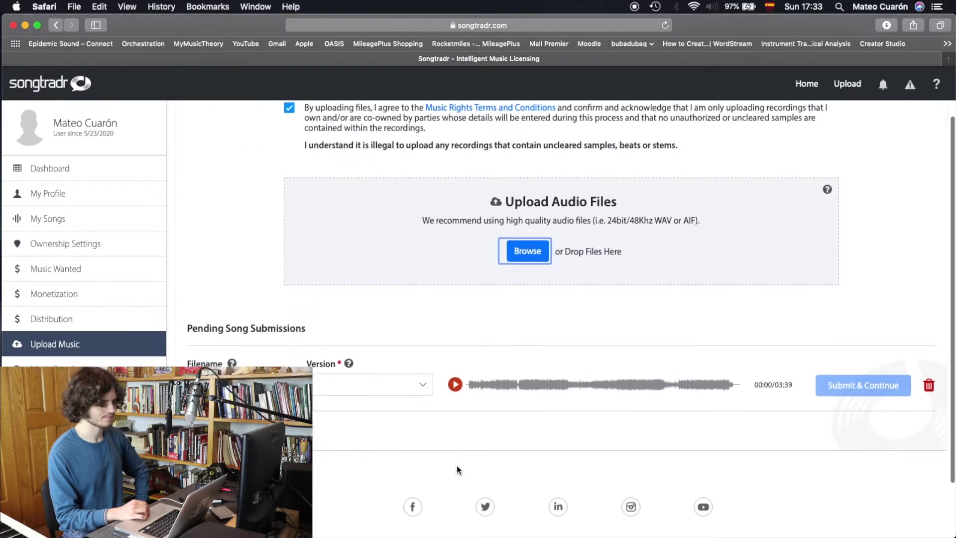
pyautogui.click(426, 384)
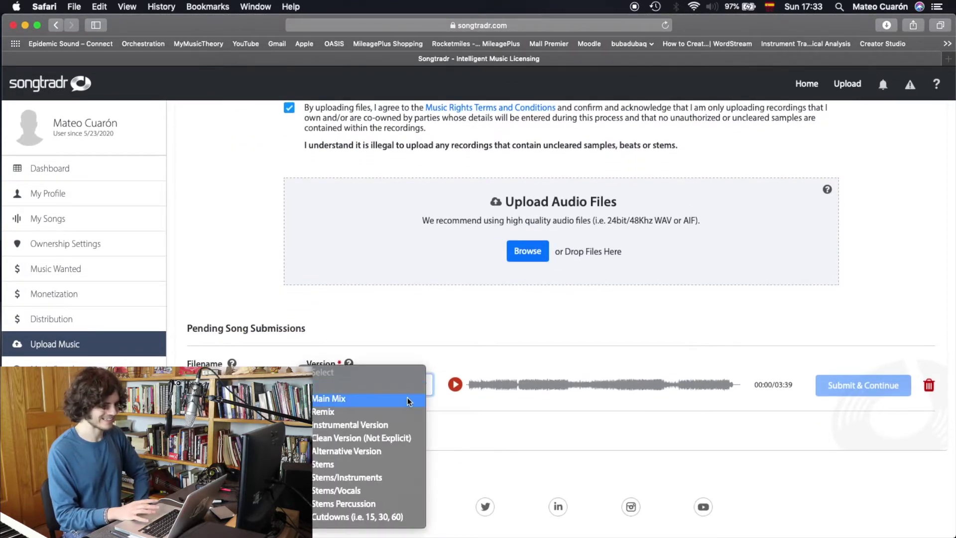
pyautogui.click(408, 399)
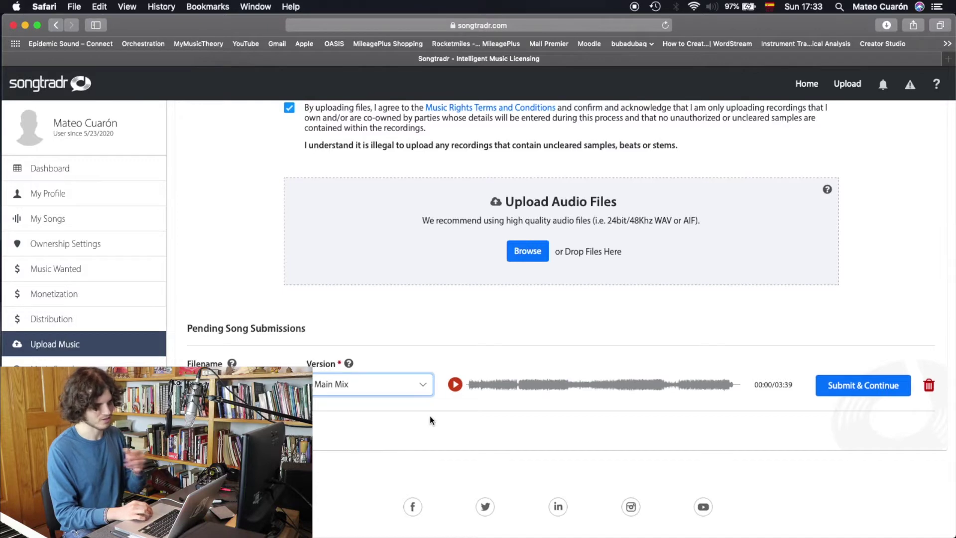
pyautogui.scroll(-2, 838, 367)
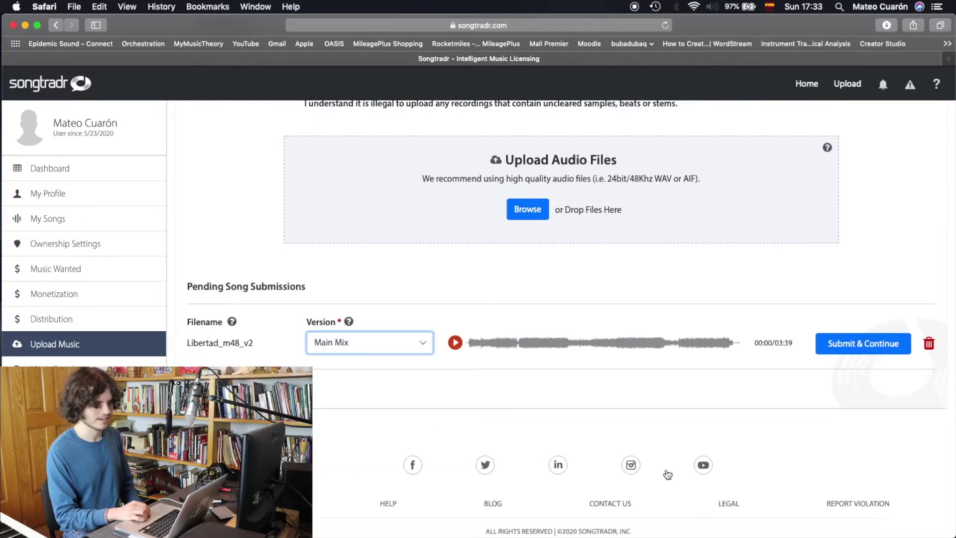
pyautogui.click(832, 352)
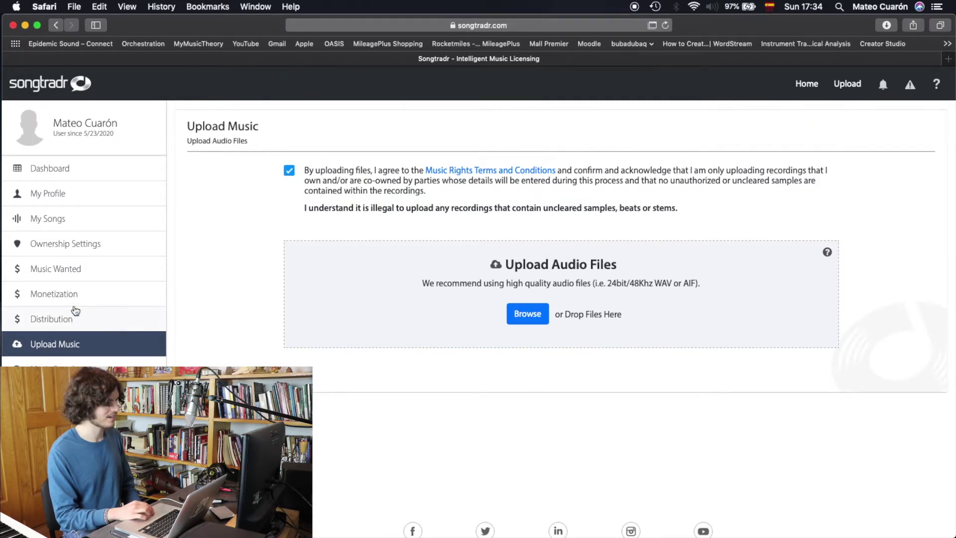
# Open the inactive Libertad_m48_v2 song from the song list and start editing its details
pyautogui.click(49, 224)
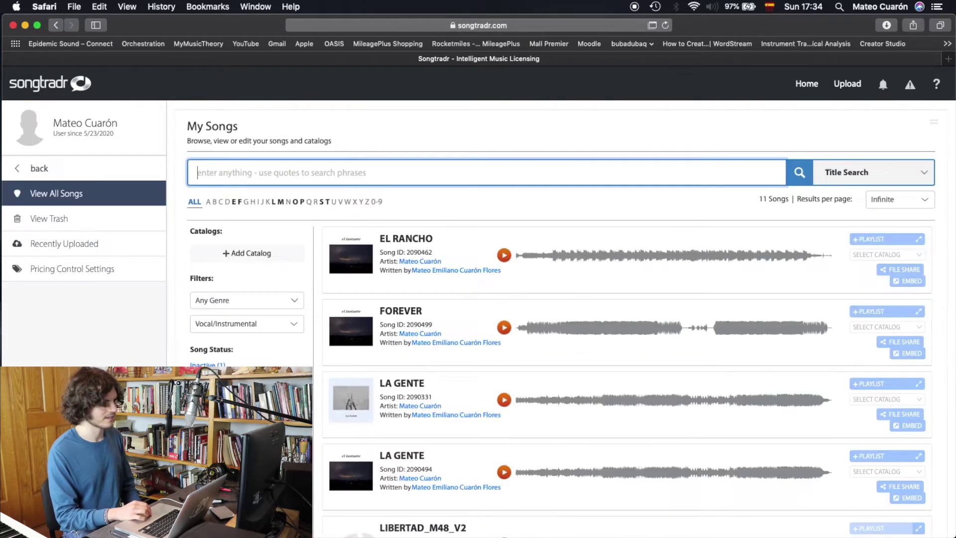
pyautogui.scroll(-5, 627, 319)
pyautogui.scroll(-2, 374, 228)
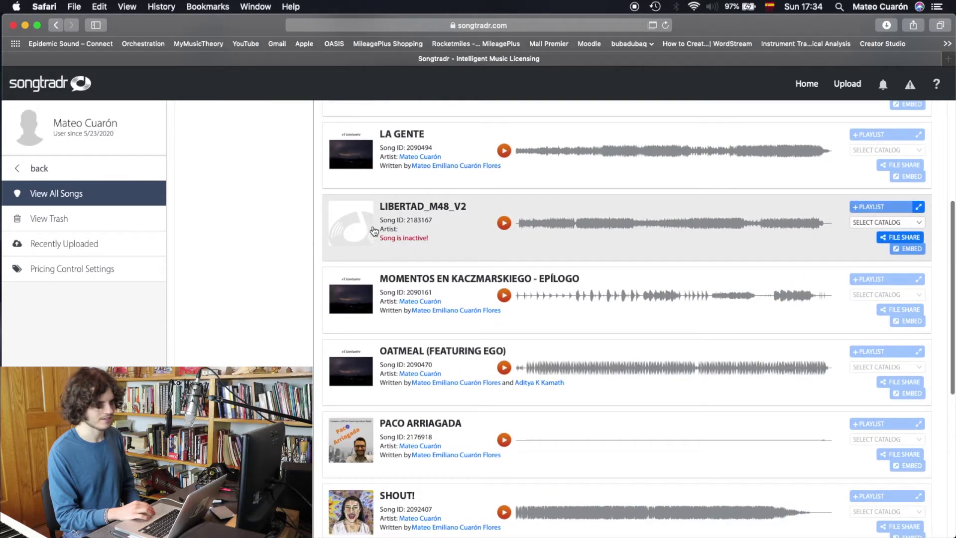
pyautogui.click(403, 211)
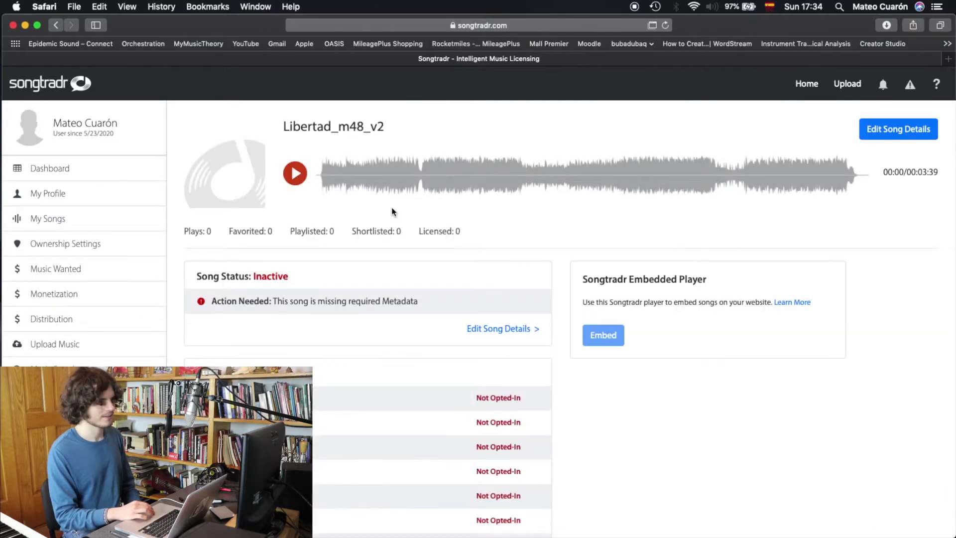
pyautogui.click(492, 330)
# Fill in the recording information with title Libertad, recording year 2020, release date July 17 2020 and country of origin Mexico
pyautogui.doubleClick(331, 336)
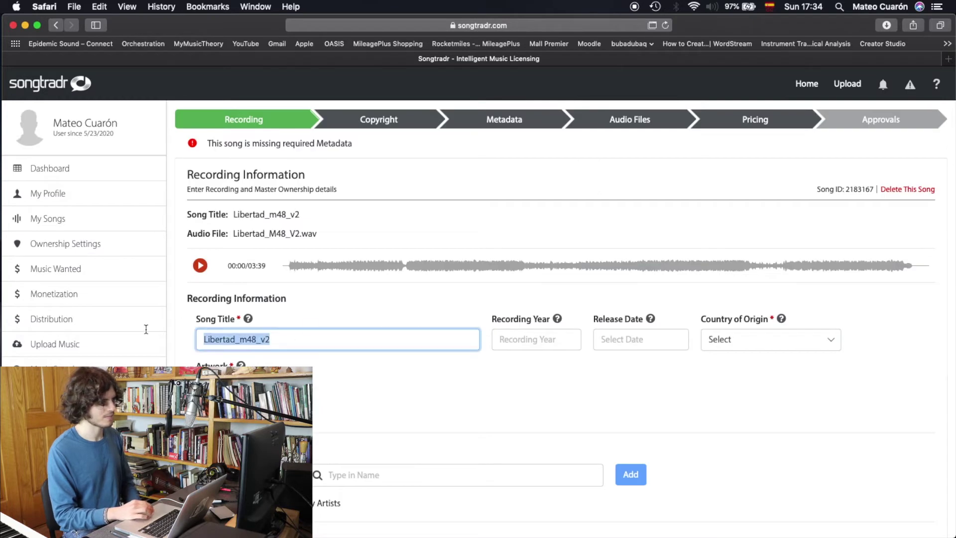
pyautogui.write('Libertad')
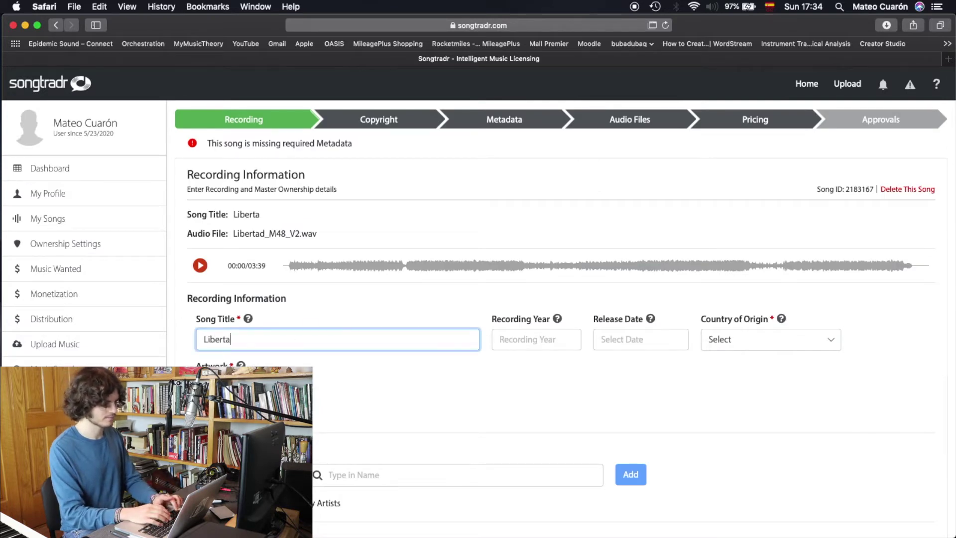
pyautogui.click(506, 336)
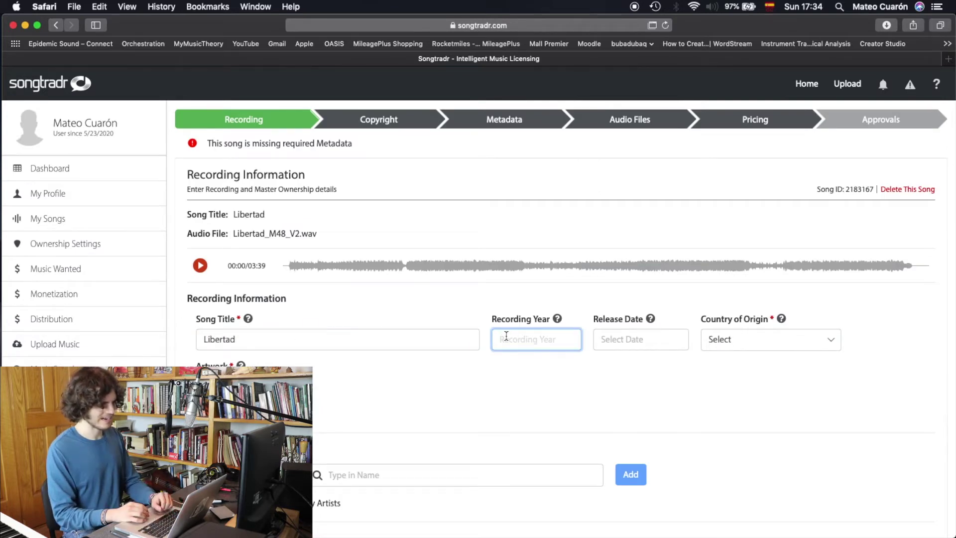
pyautogui.write('2020')
pyautogui.click(615, 341)
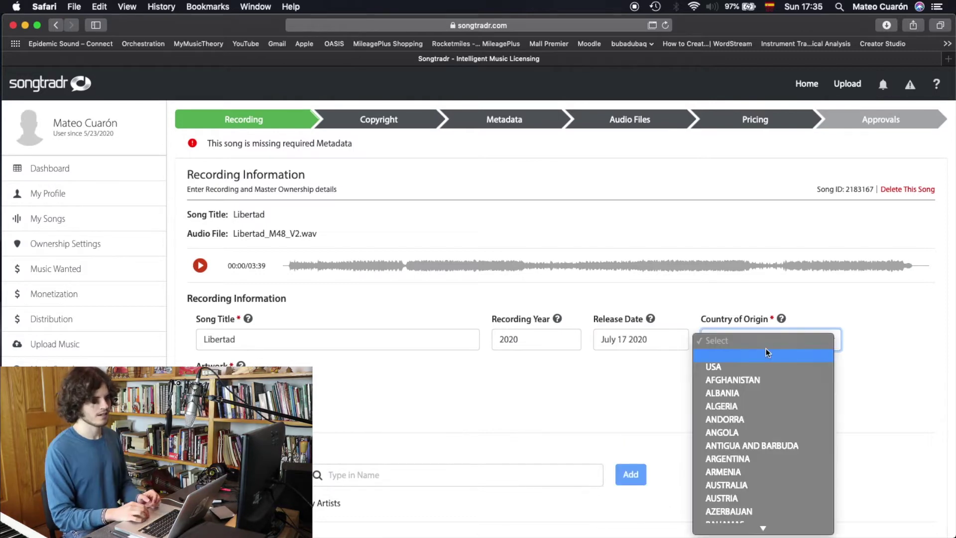
pyautogui.write('mex')
pyautogui.press('Return')
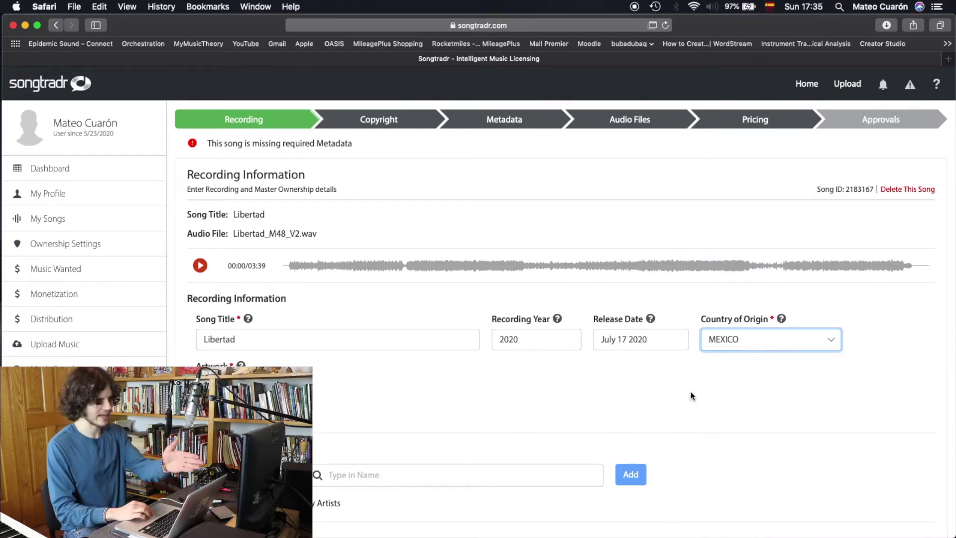
# Upload the LIBERTAD artwork image from the Libertad project's artwork folder and assign it as the song's artwork
pyautogui.scroll(-3, 509, 375)
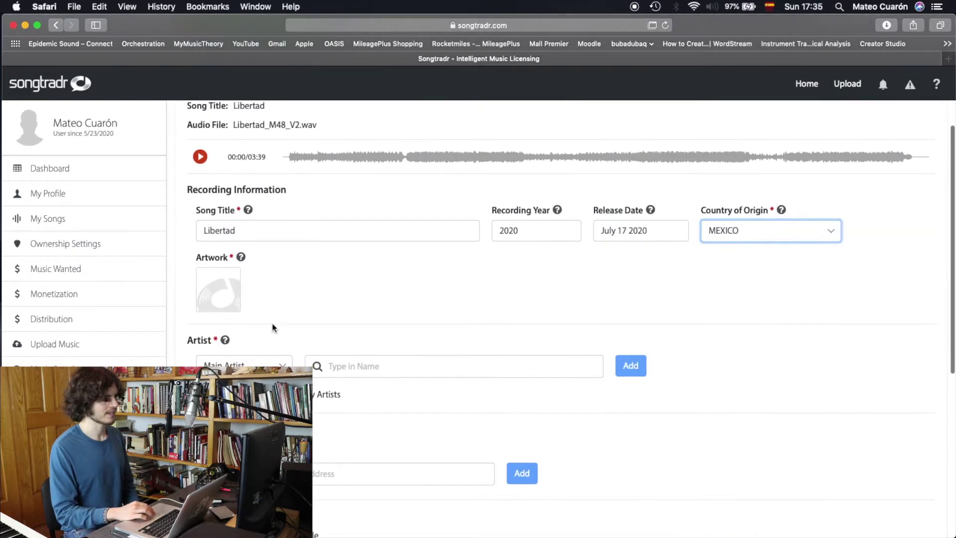
pyautogui.click(230, 297)
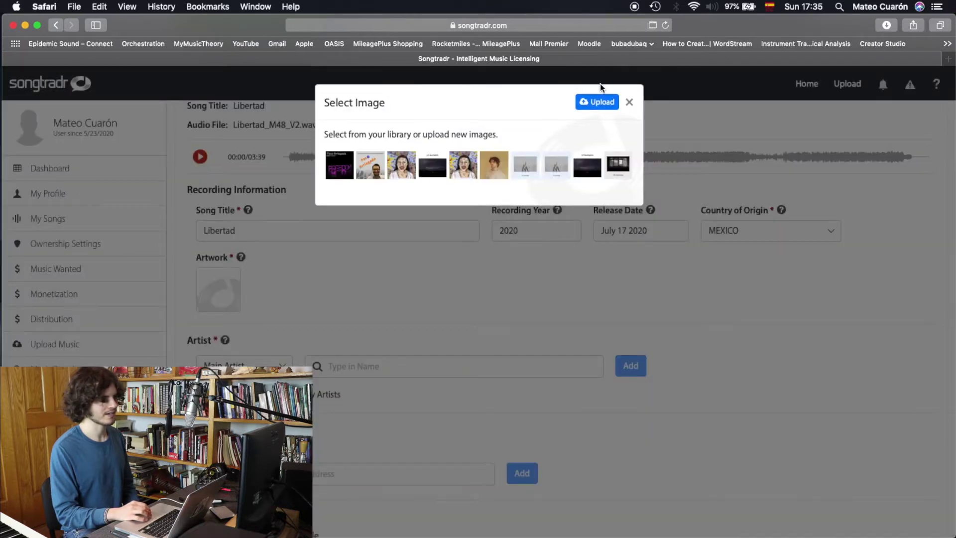
pyautogui.click(597, 102)
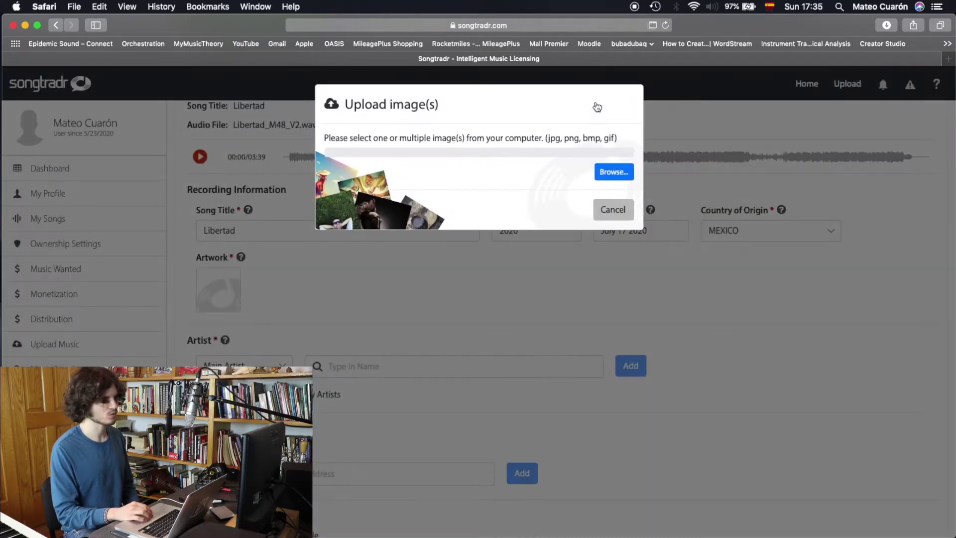
pyautogui.click(610, 173)
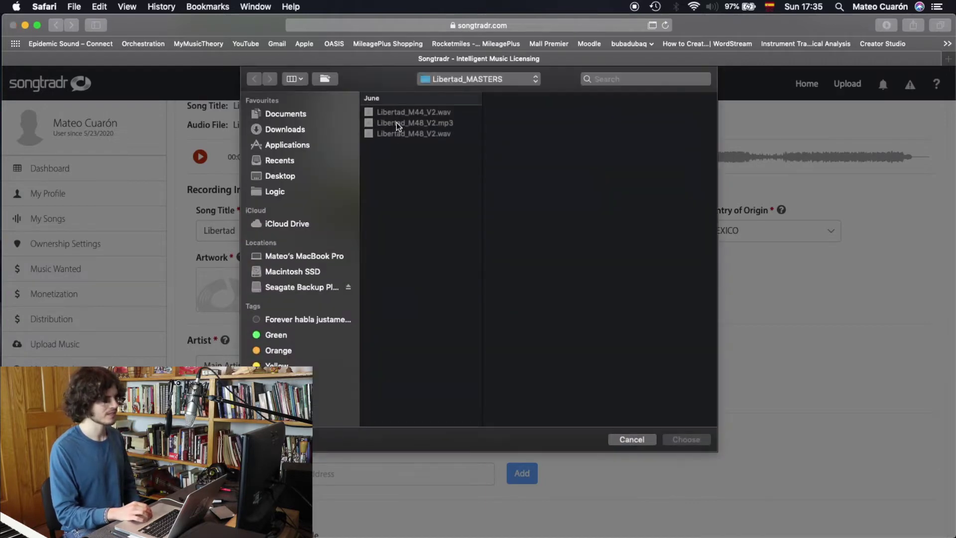
pyautogui.click(436, 79)
pyautogui.click(440, 91)
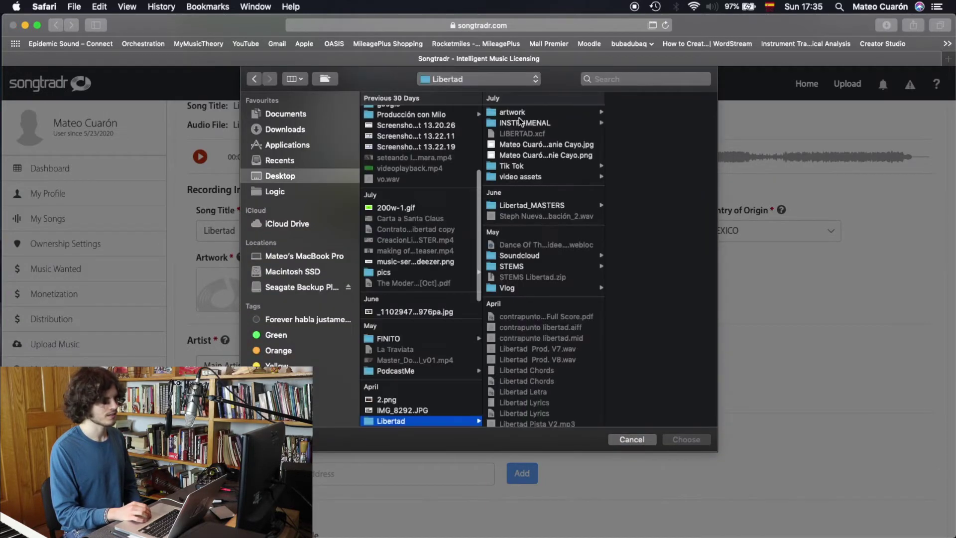
pyautogui.click(511, 113)
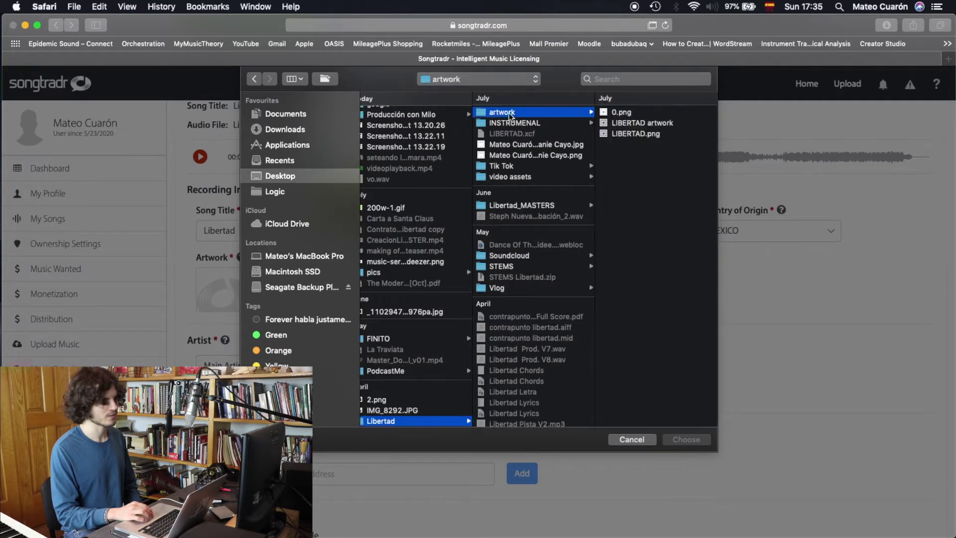
pyautogui.click(641, 123)
pyautogui.press('Return')
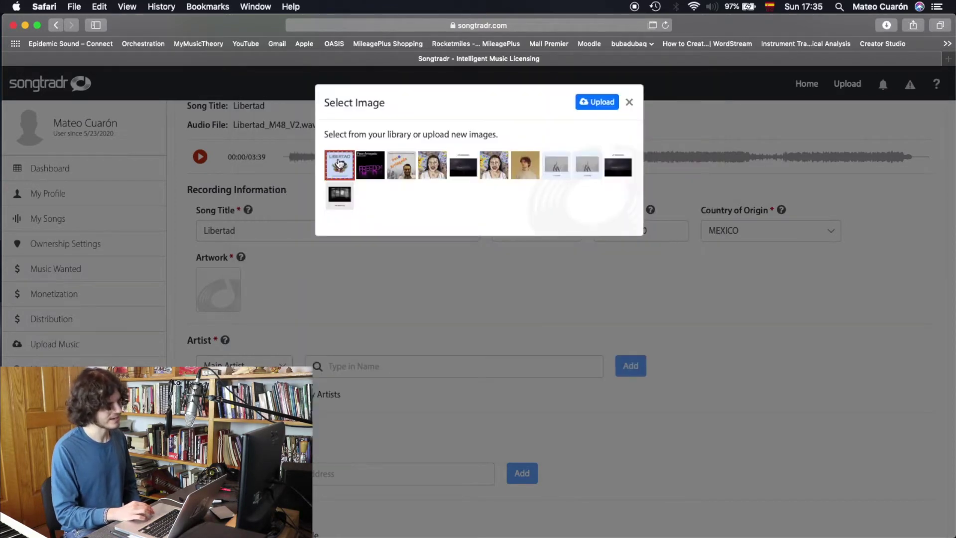
pyautogui.click(339, 163)
# Add the account holder's existing artist profile to the song as Main Artist
pyautogui.scroll(-5, 465, 367)
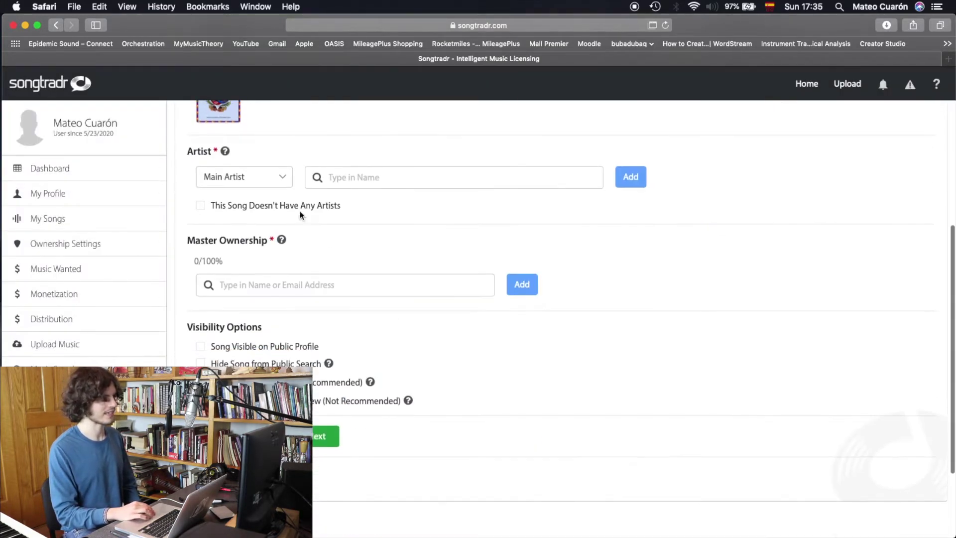
pyautogui.click(258, 179)
pyautogui.click(258, 179)
pyautogui.click(343, 171)
pyautogui.write('Ma')
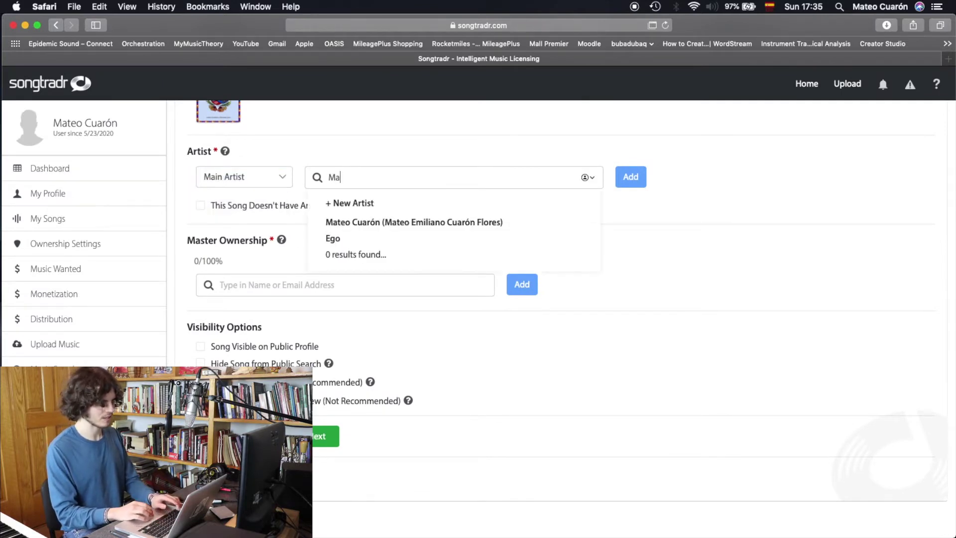
pyautogui.click(392, 223)
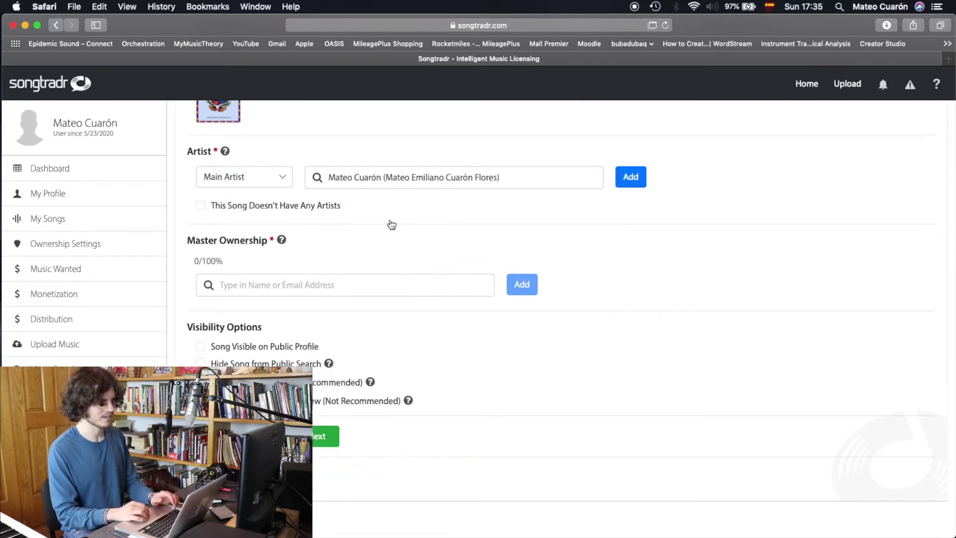
pyautogui.click(636, 181)
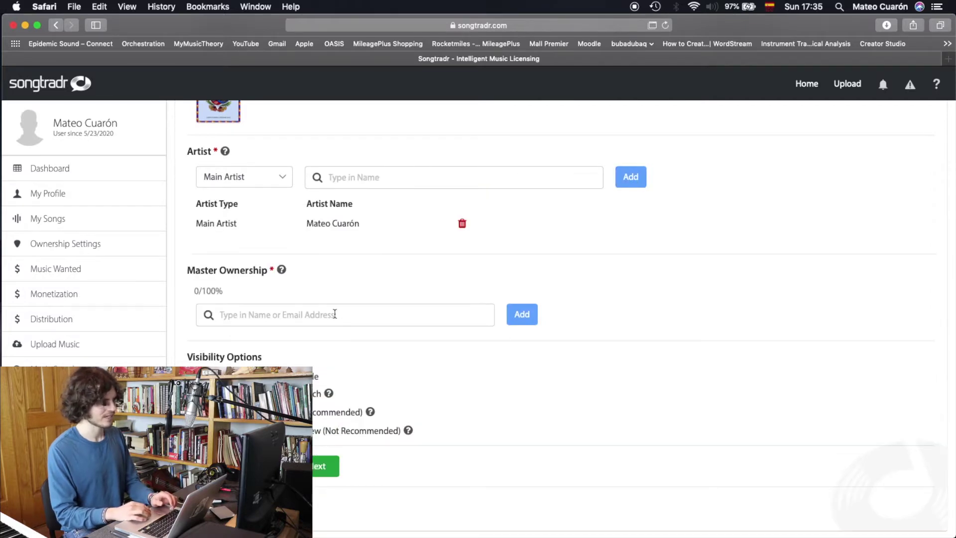
# Add the account holder as master owner and set the proposed share to 100%
pyautogui.click(283, 313)
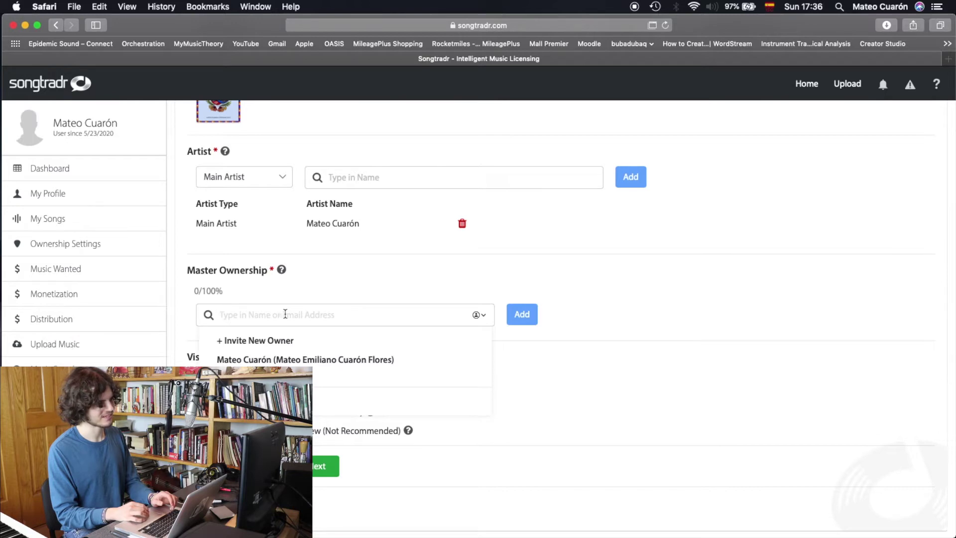
pyautogui.click(296, 359)
pyautogui.click(523, 314)
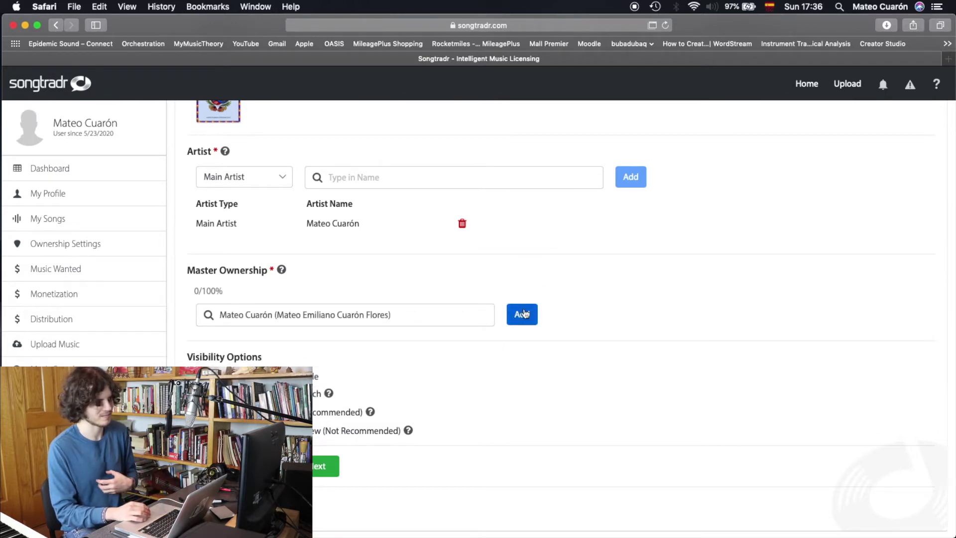
pyautogui.click(523, 314)
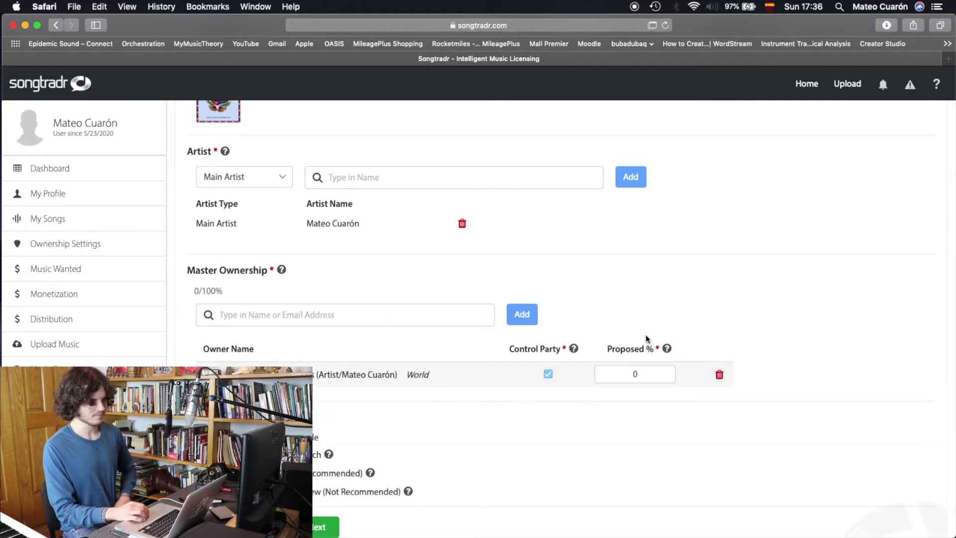
pyautogui.click(646, 373)
pyautogui.press('BackSpace')
pyautogui.write('100')
pyautogui.click(735, 467)
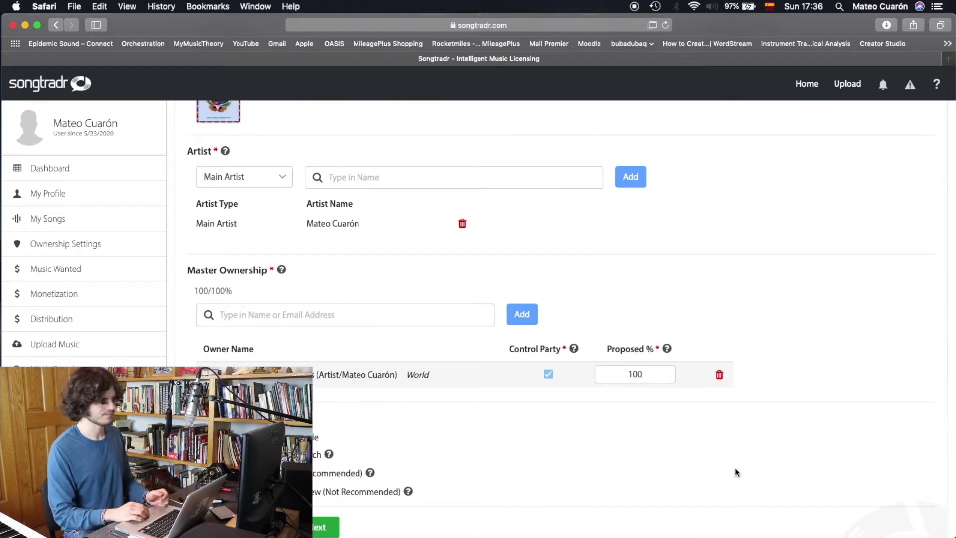
# Enable all four visibility options, from public profile visibility to the 30-second preview restriction, and save the recording to continue to Copyright
pyautogui.scroll(-5, 734, 467)
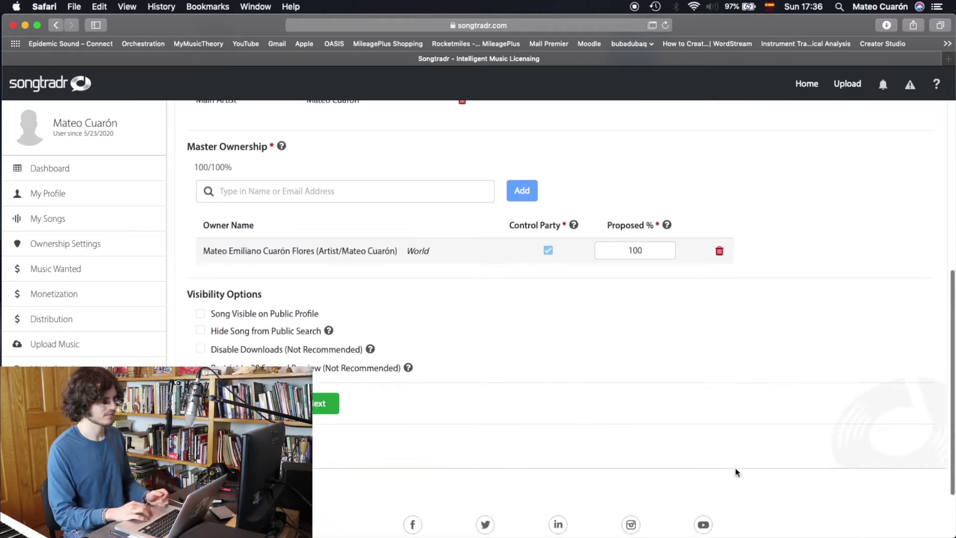
pyautogui.click(201, 331)
pyautogui.click(200, 349)
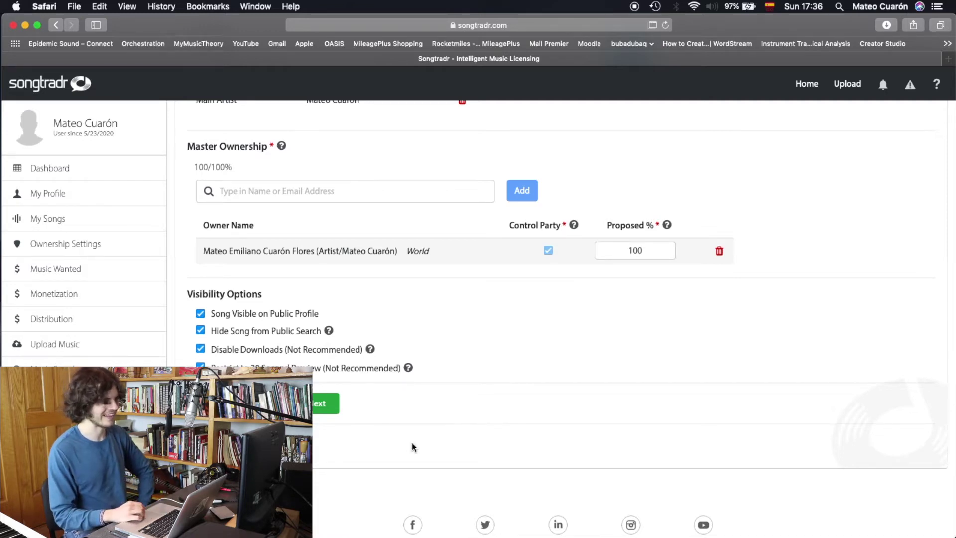
pyautogui.scroll(5, 411, 447)
pyautogui.scroll(5, 412, 443)
pyautogui.scroll(-15, 411, 444)
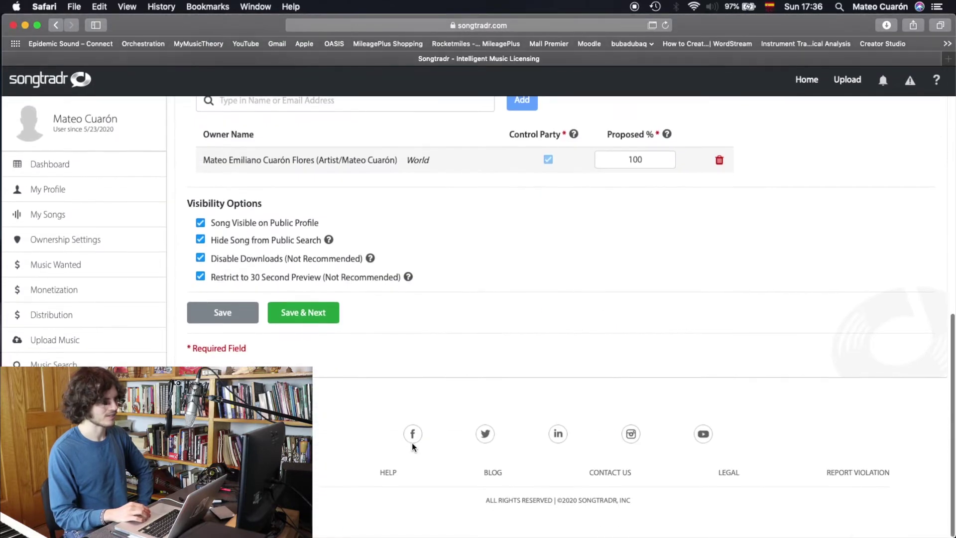
pyautogui.click(303, 316)
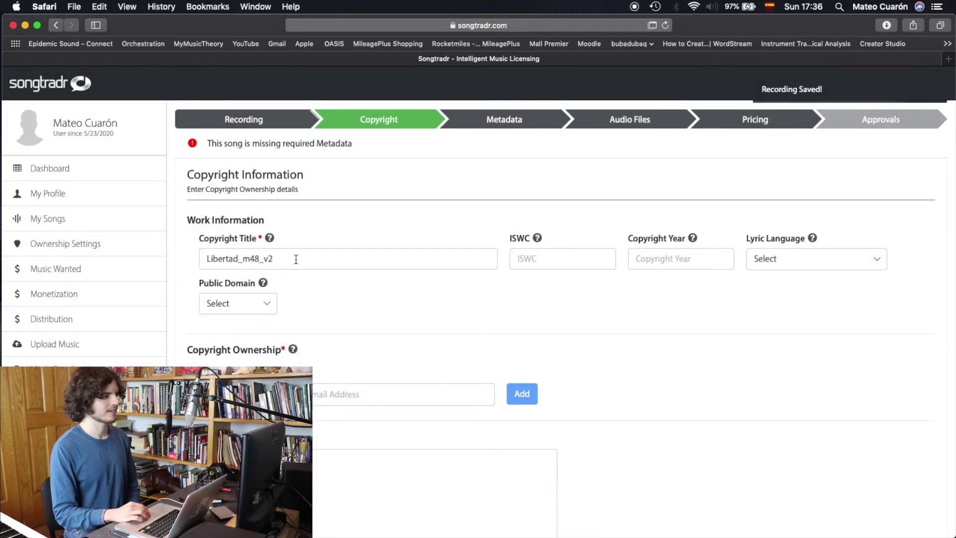
# Replace the copyright title with Libertad
pyautogui.moveTo(295, 257); pyautogui.dragTo(169, 242)
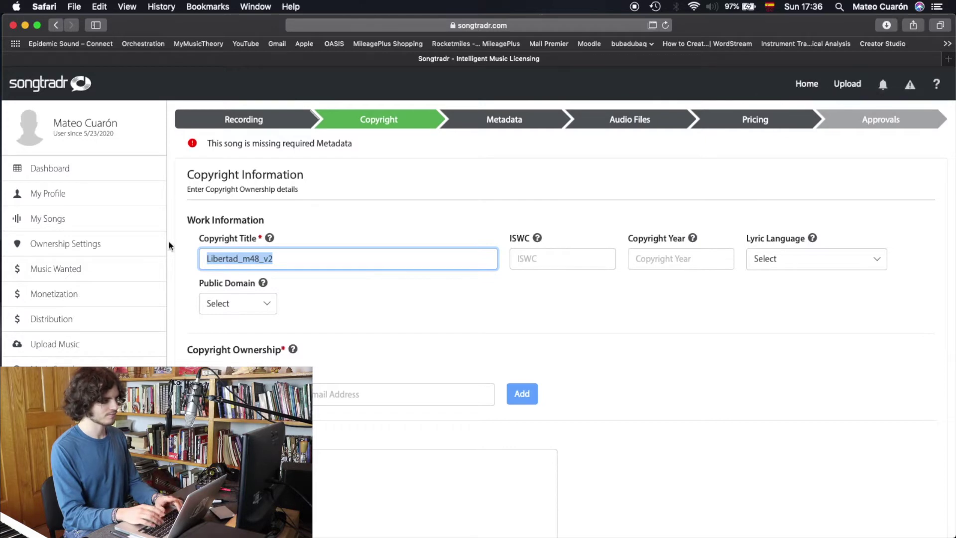
pyautogui.press('BackSpace')
pyautogui.write('Libertad')
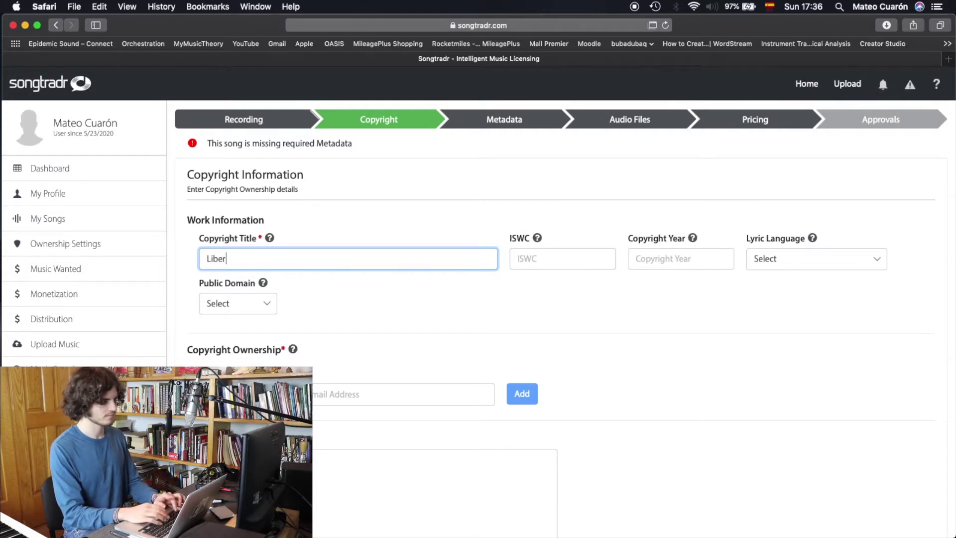
# Read the help explanation for the ISWC field and close it
pyautogui.click(517, 259)
pyautogui.click(679, 255)
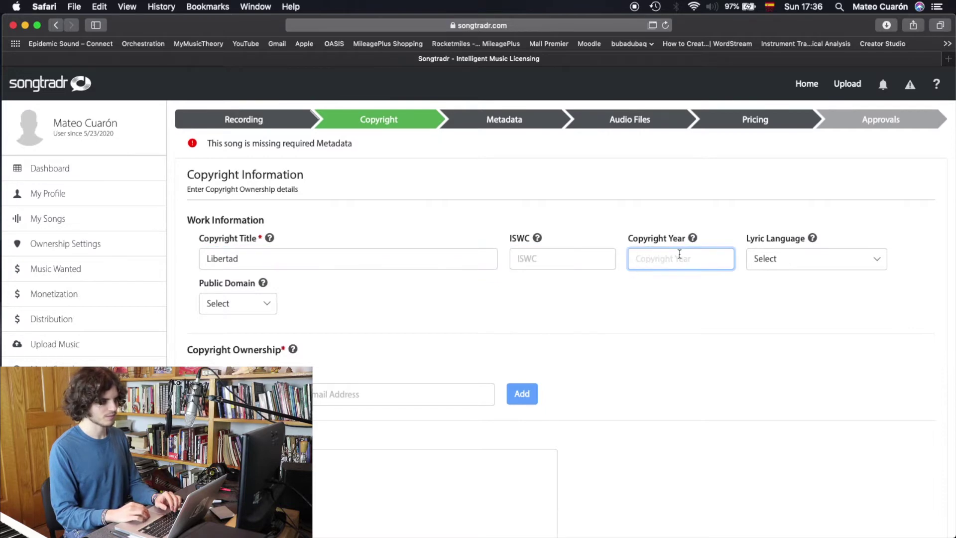
pyautogui.click(536, 237)
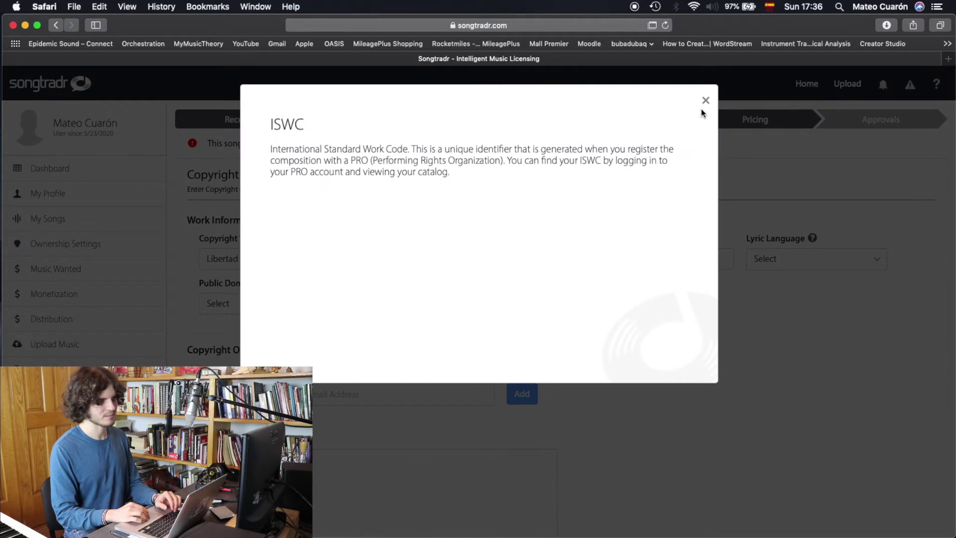
pyautogui.click(706, 100)
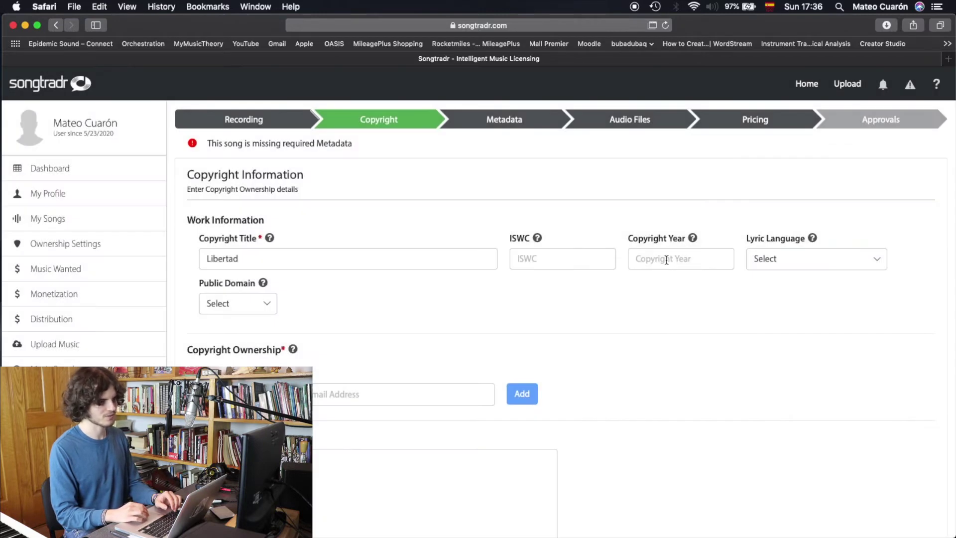
# Complete the work information with copyright year 2020, lyric language Spanish and public domain No
pyautogui.click(666, 260)
pyautogui.write('2020')
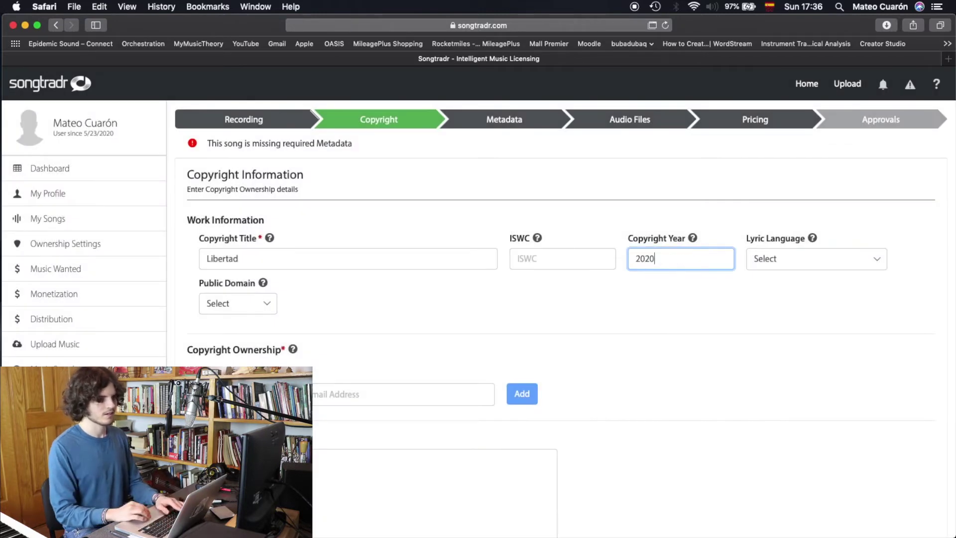
pyautogui.click(801, 265)
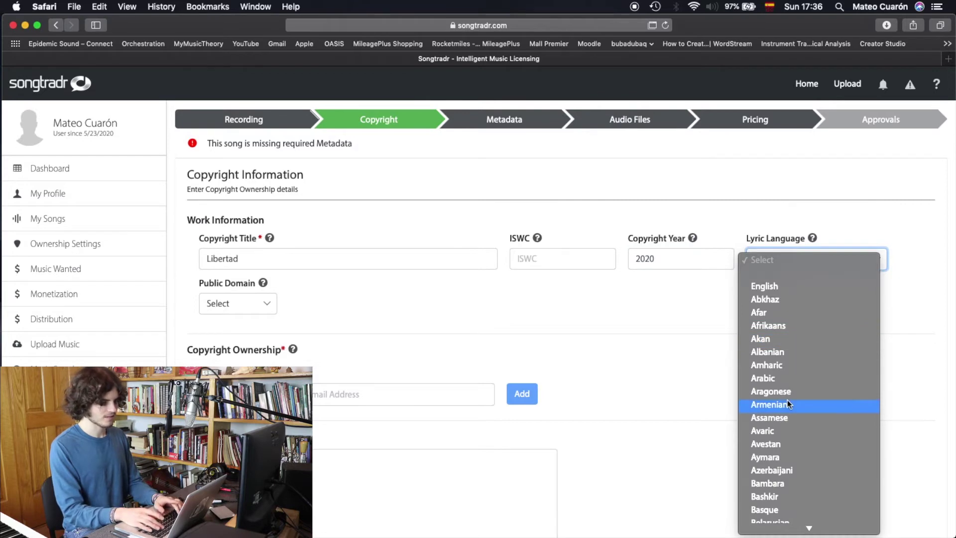
pyautogui.write('es')
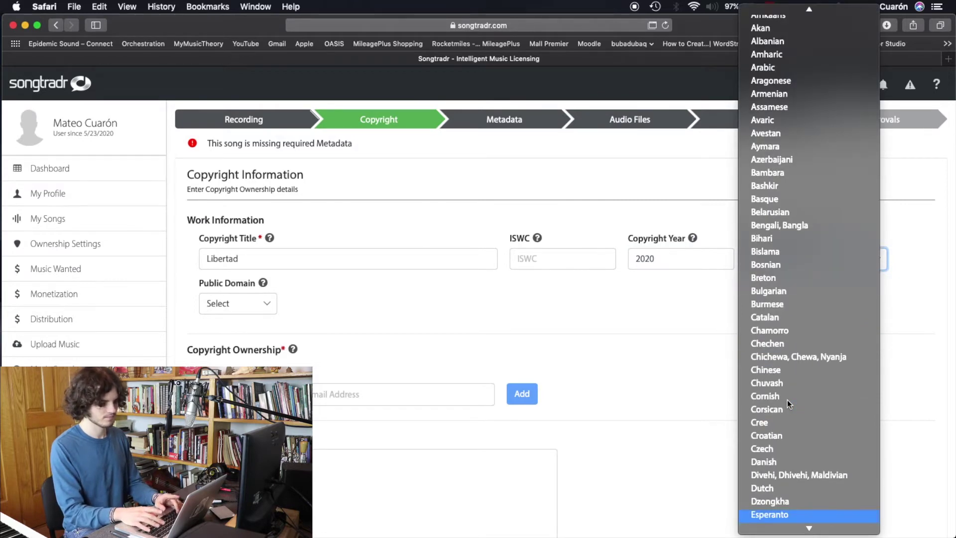
pyautogui.write('sp')
pyautogui.press('Return')
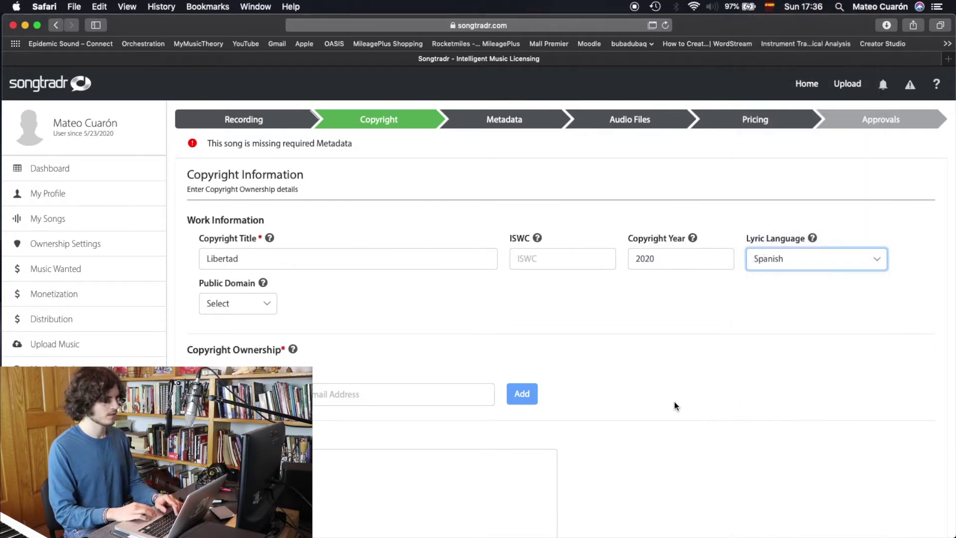
pyautogui.click(265, 304)
pyautogui.click(234, 331)
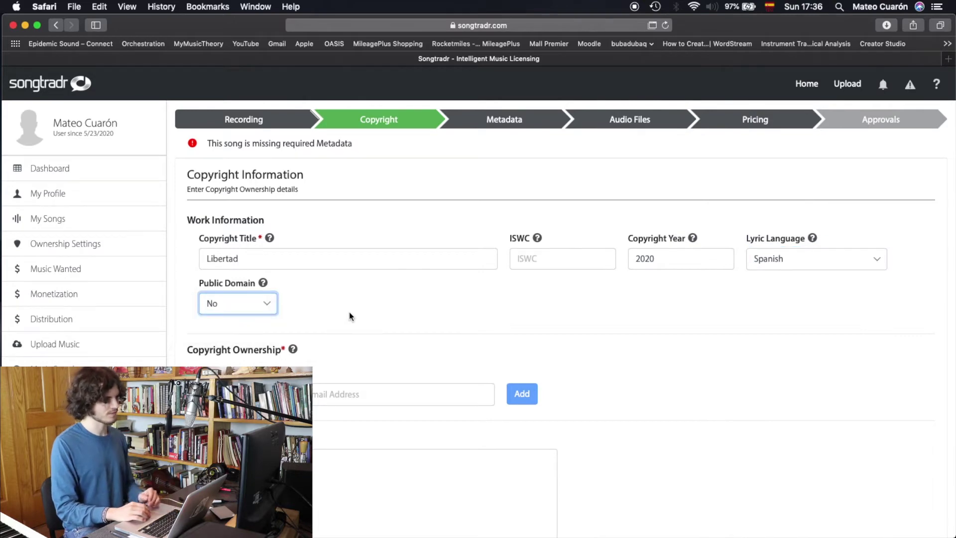
# Add the account holder as copyright owner and set the proposed share to 100%
pyautogui.scroll(-5, 372, 331)
pyautogui.click(274, 269)
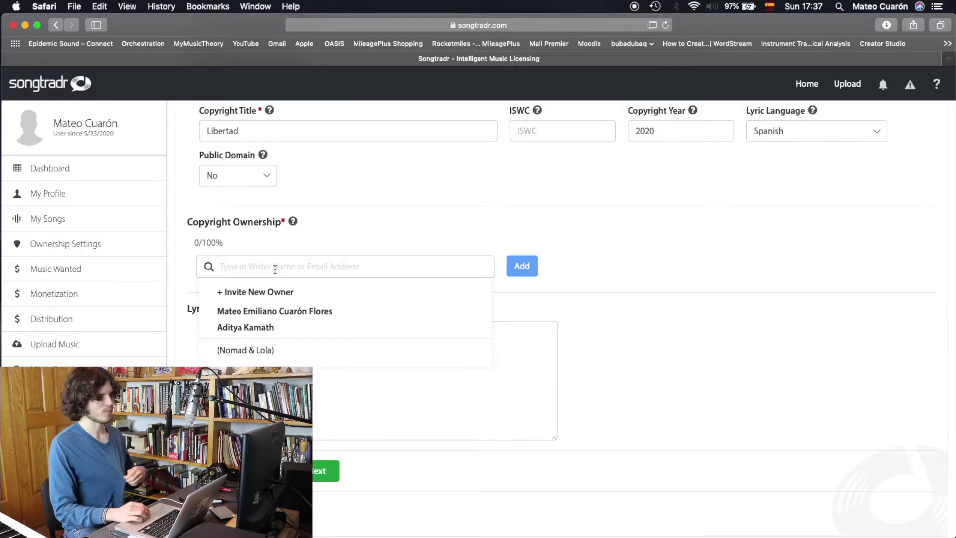
pyautogui.click(285, 311)
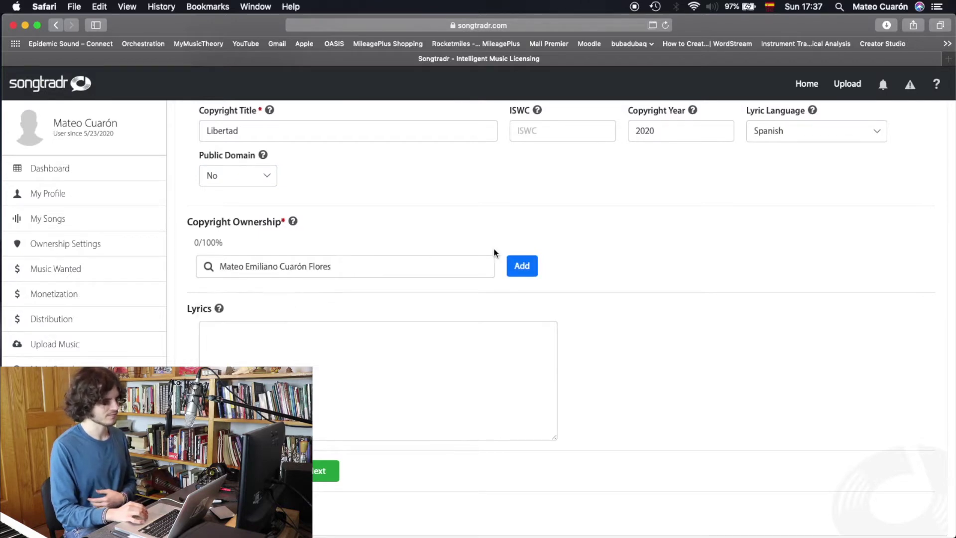
pyautogui.click(515, 273)
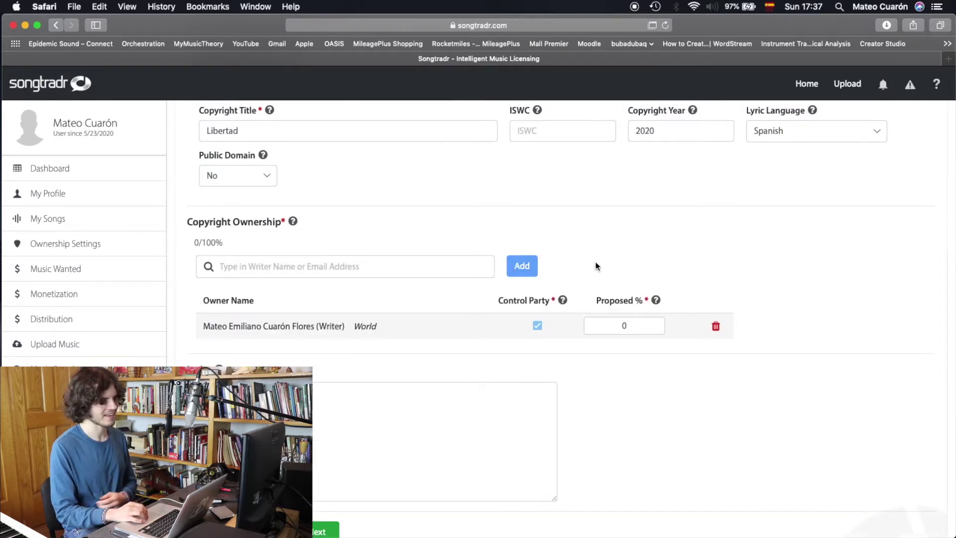
pyautogui.click(607, 322)
pyautogui.write('1000')
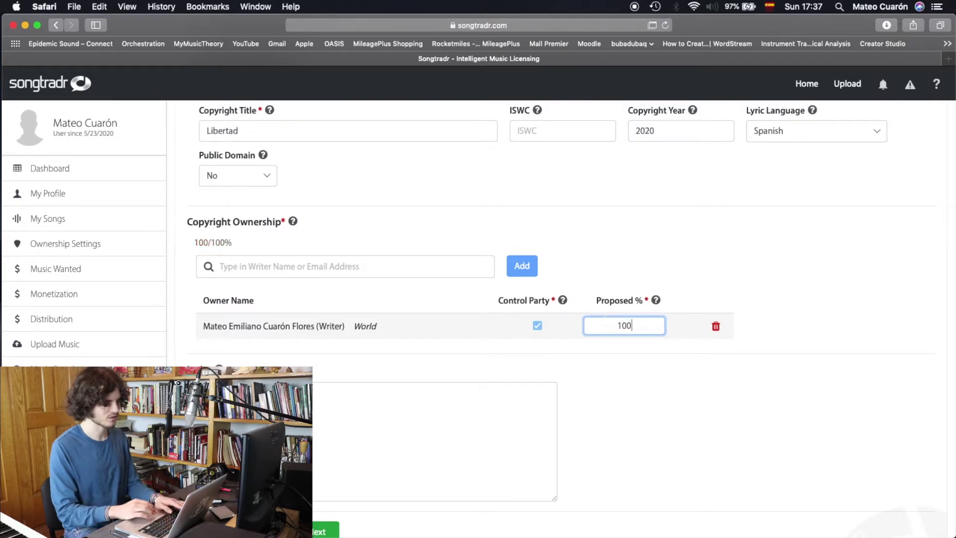
pyautogui.press('BackSpace')
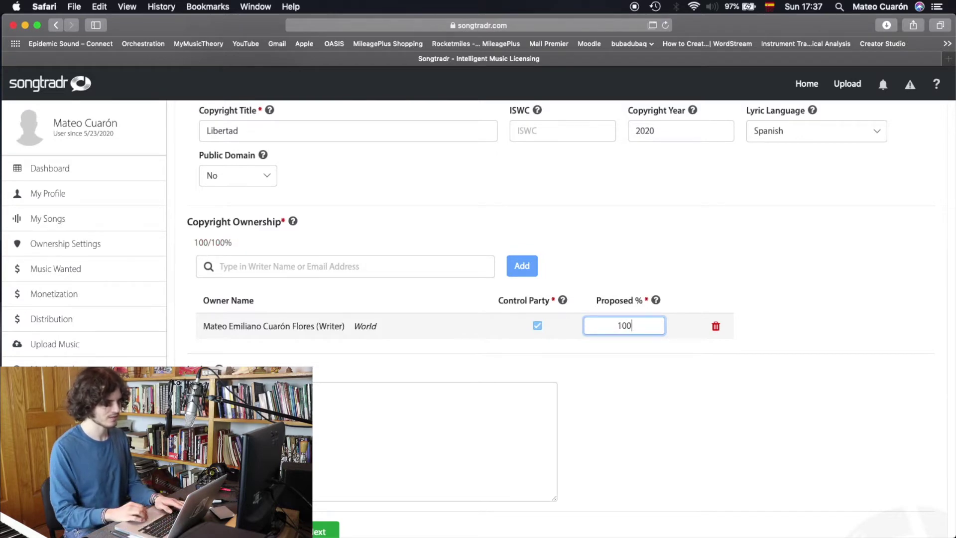
pyautogui.click(678, 426)
# Paste the song's Spanish lyrics from another application into the lyrics field and save the copyright details to continue to Metadata
pyautogui.scroll(-3, 678, 424)
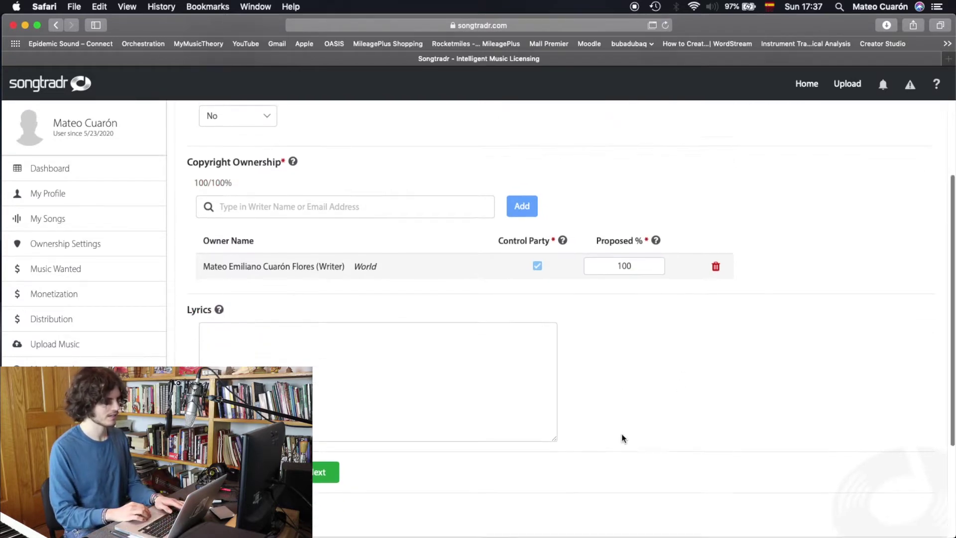
pyautogui.click(404, 385)
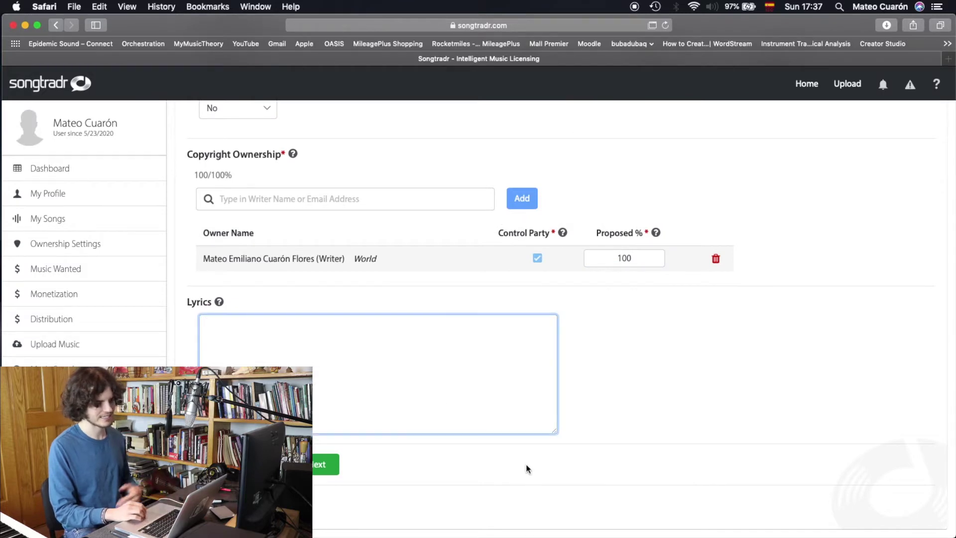
pyautogui.scroll(-4, 572, 488)
pyautogui.scroll(3, 573, 488)
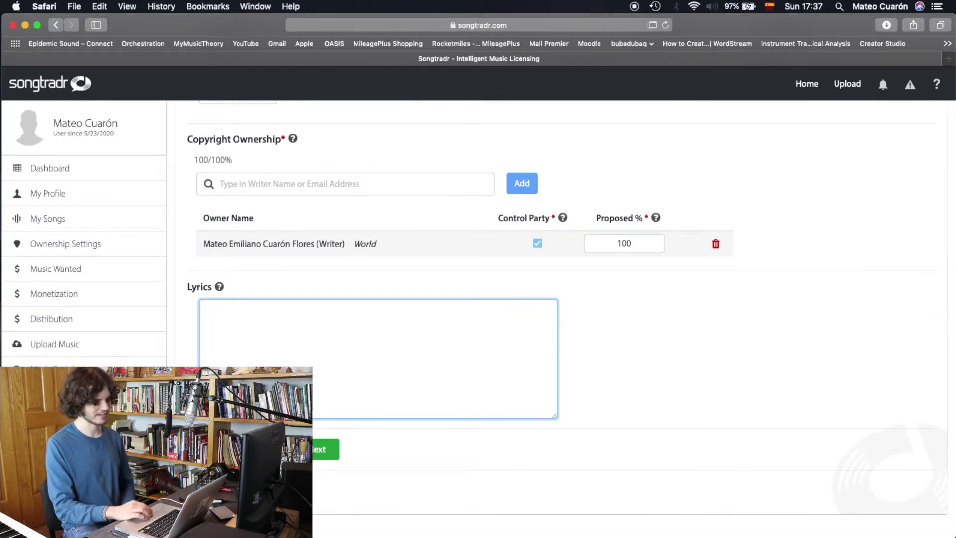
pyautogui.hotkey('ctrl', 'Up')
pyautogui.press('Escape')
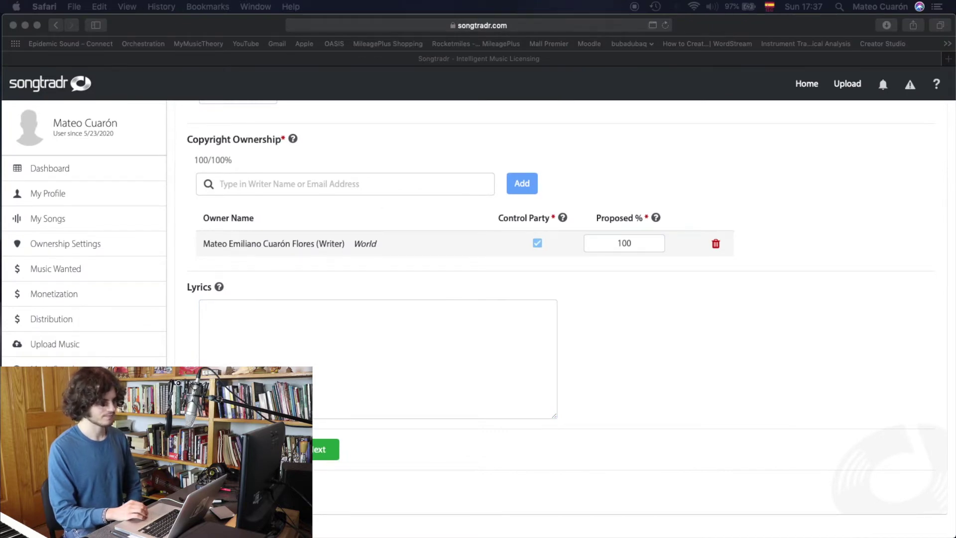
pyautogui.click(261, 356)
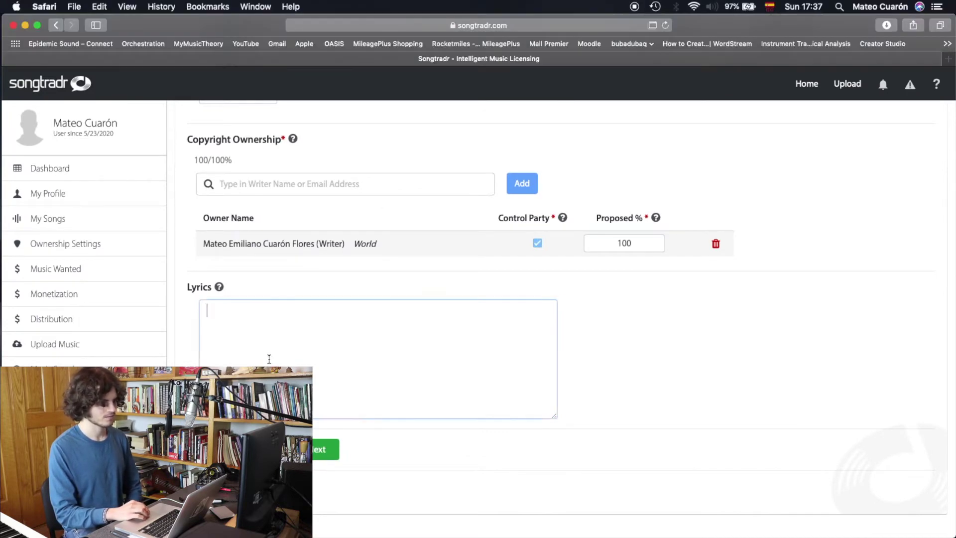
pyautogui.press('super+Tab')
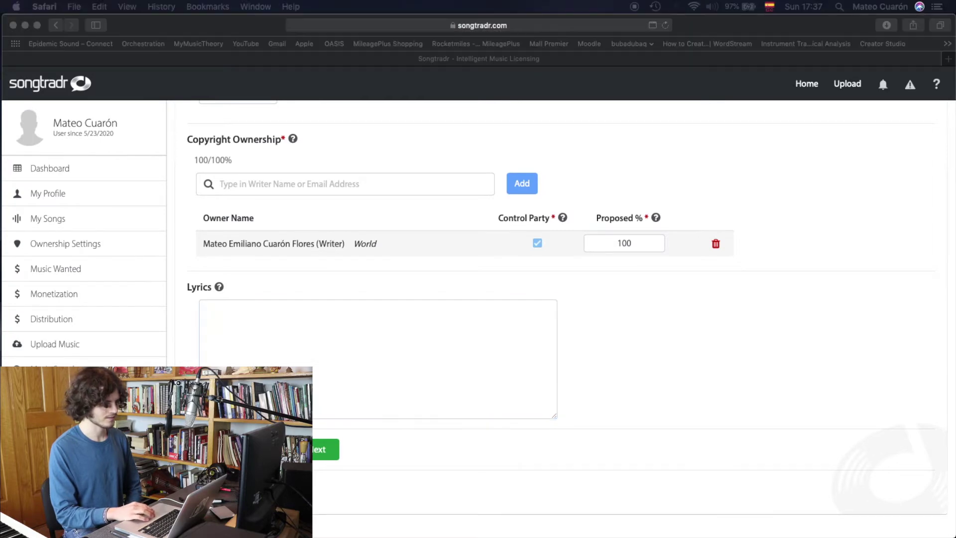
pyautogui.press('super+Tab')
pyautogui.press('super+v')
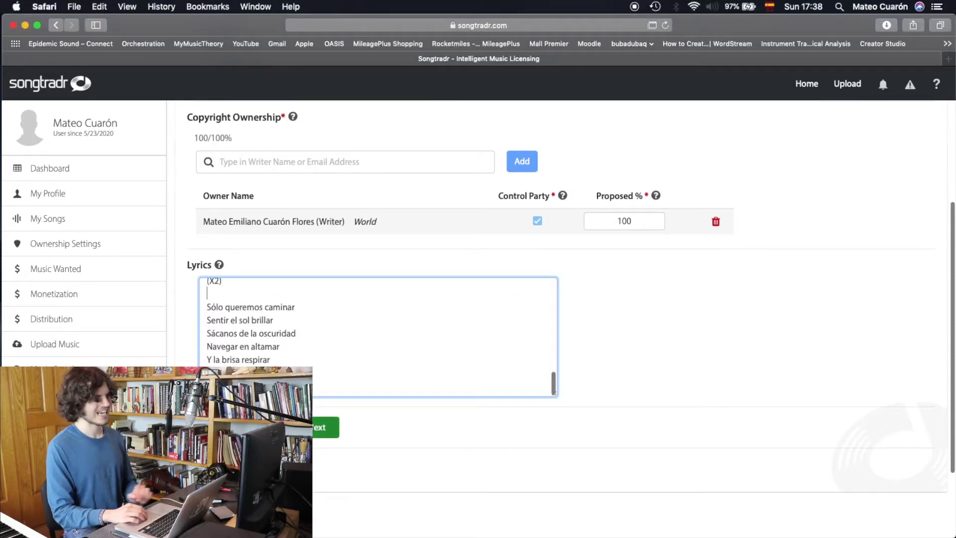
pyautogui.click(334, 427)
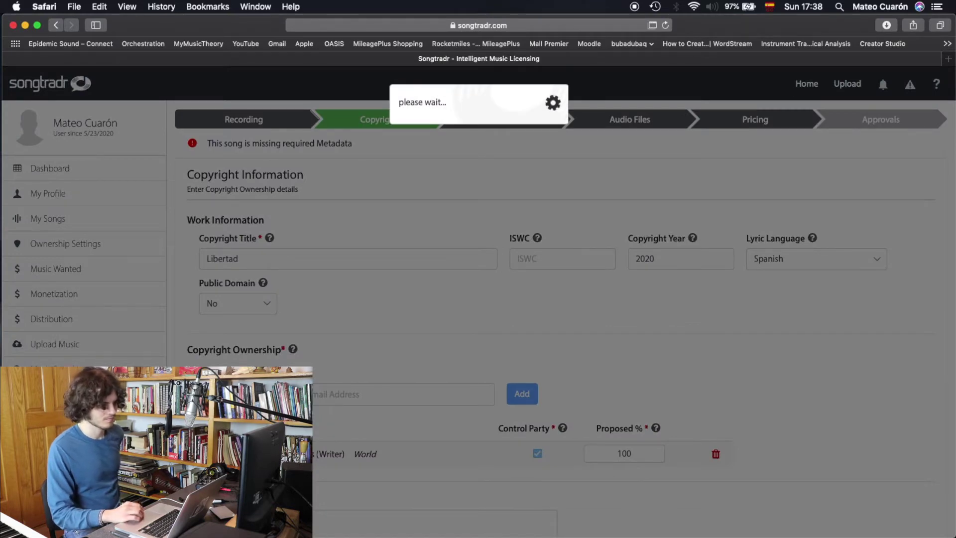
# Choose Alternative/Indie as the song's genre in the metadata
pyautogui.press('super+Tab')
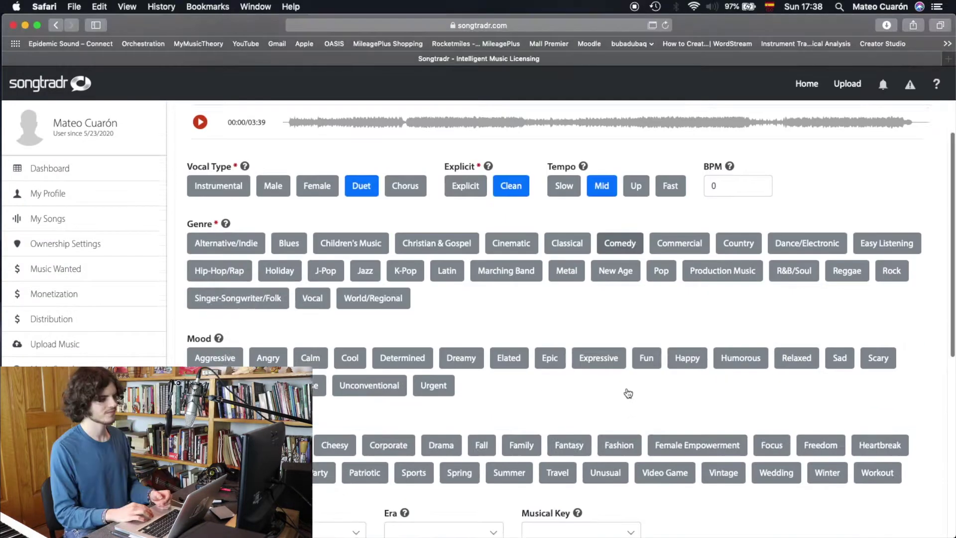
pyautogui.scroll(-1, 304, 274)
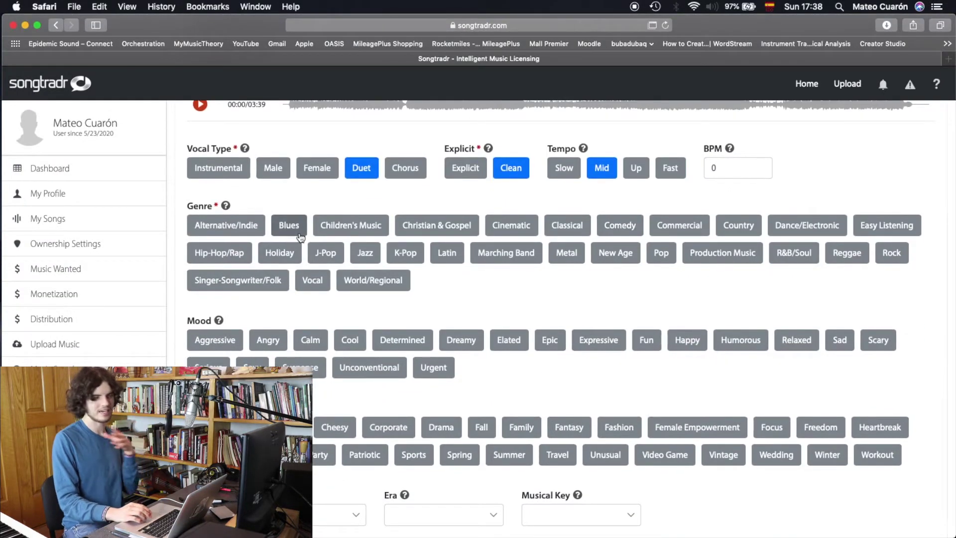
pyautogui.click(226, 225)
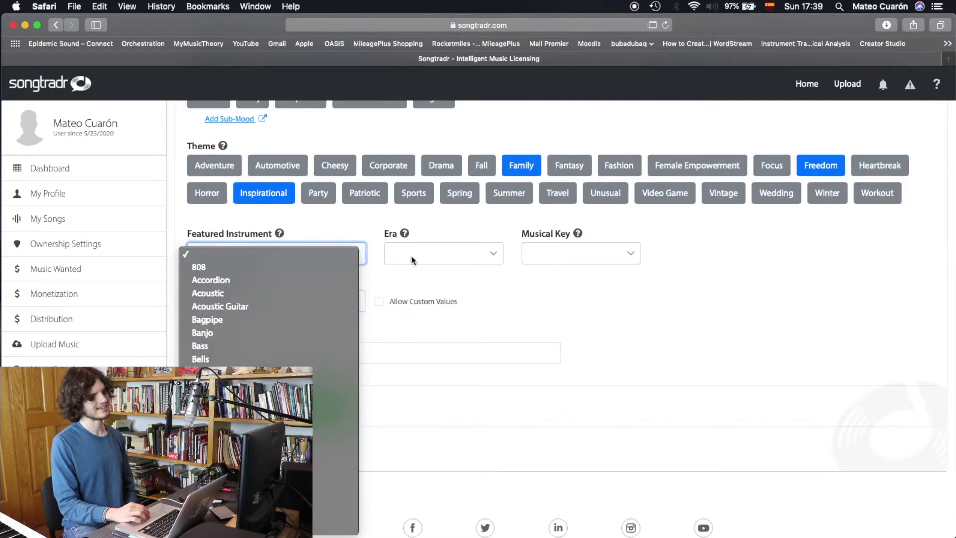
# Set the featured instrument to Electric Guitar
pyautogui.click(411, 255)
pyautogui.click(354, 253)
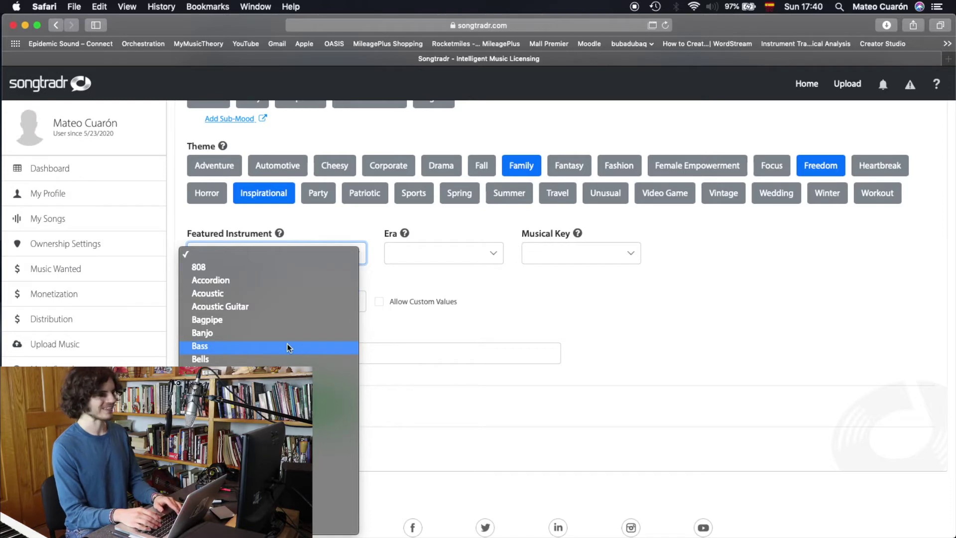
pyautogui.press('g')
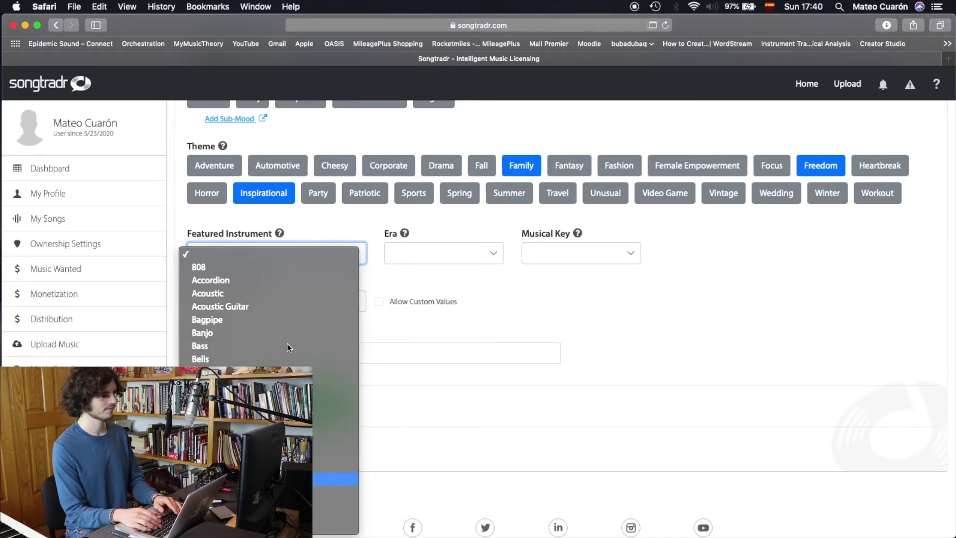
pyautogui.press('Return')
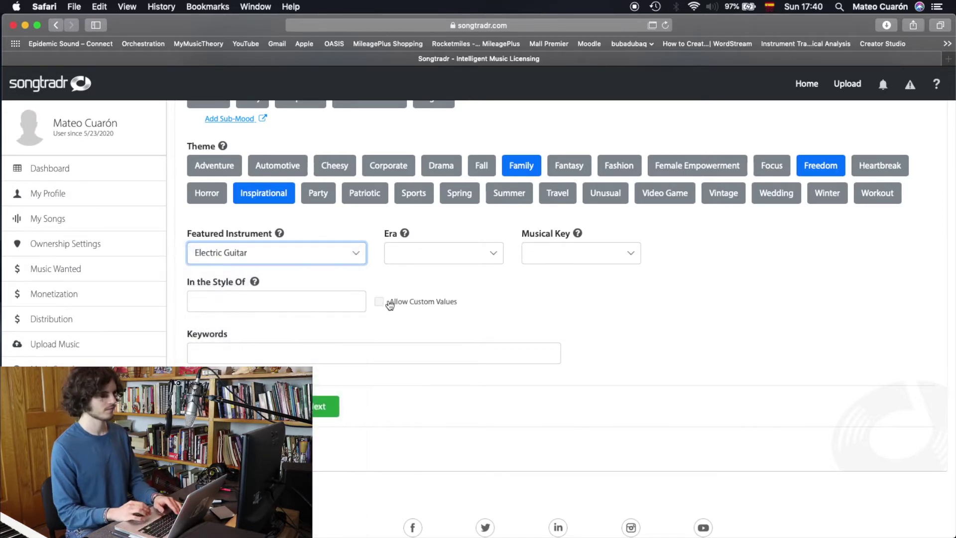
# Set the era to 2010's and the musical key to C Major
pyautogui.click(468, 263)
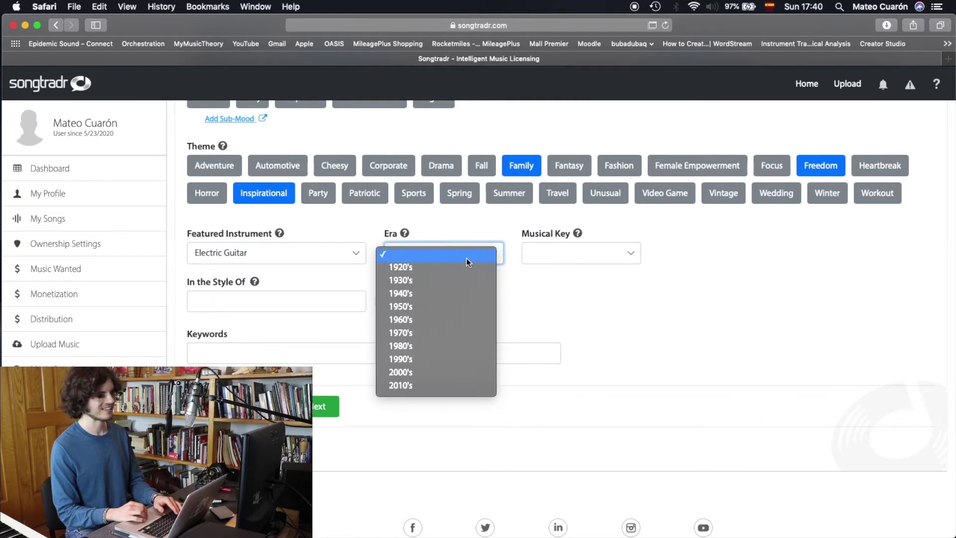
pyautogui.click(437, 390)
pyautogui.click(577, 253)
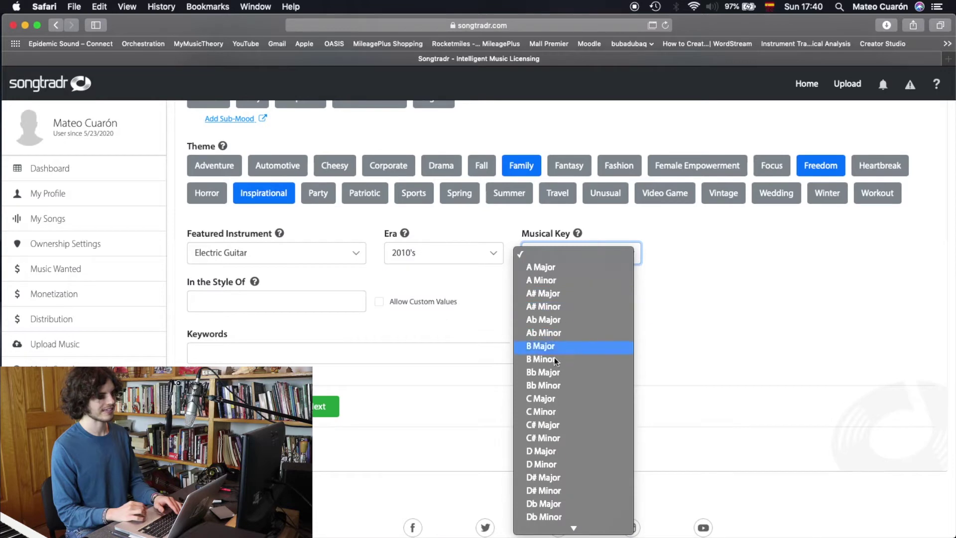
pyautogui.scroll(-3, 553, 473)
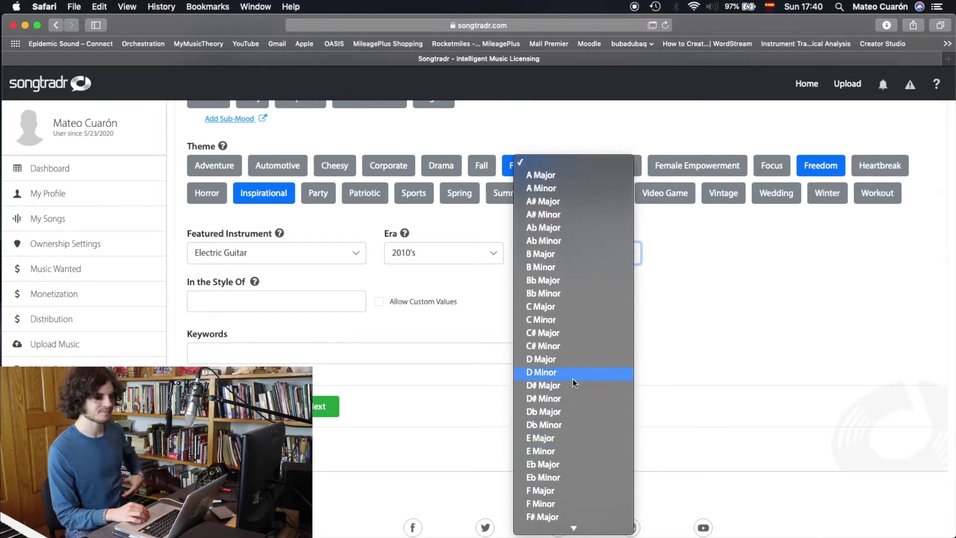
pyautogui.click(560, 306)
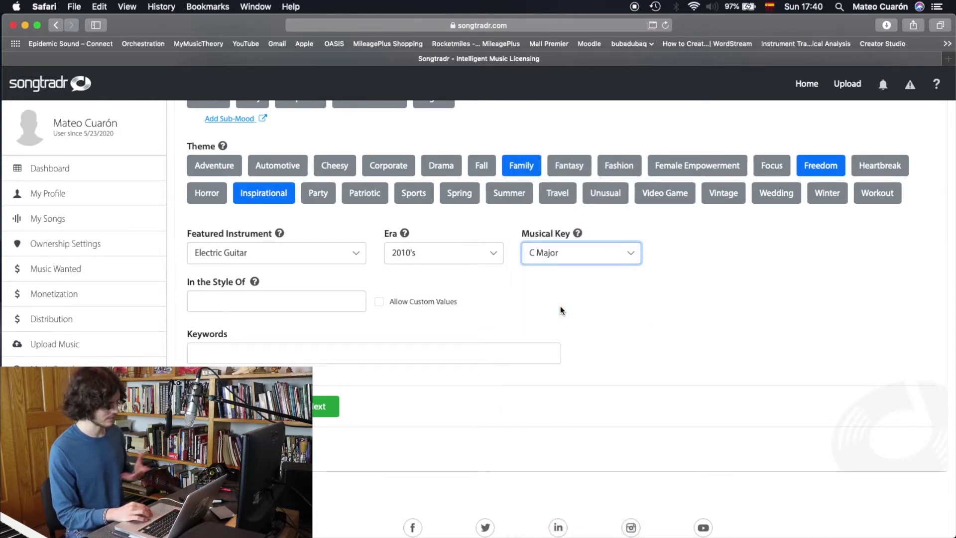
# Enter Carlos Sadness as the artist whose style the song follows
pyautogui.click(248, 303)
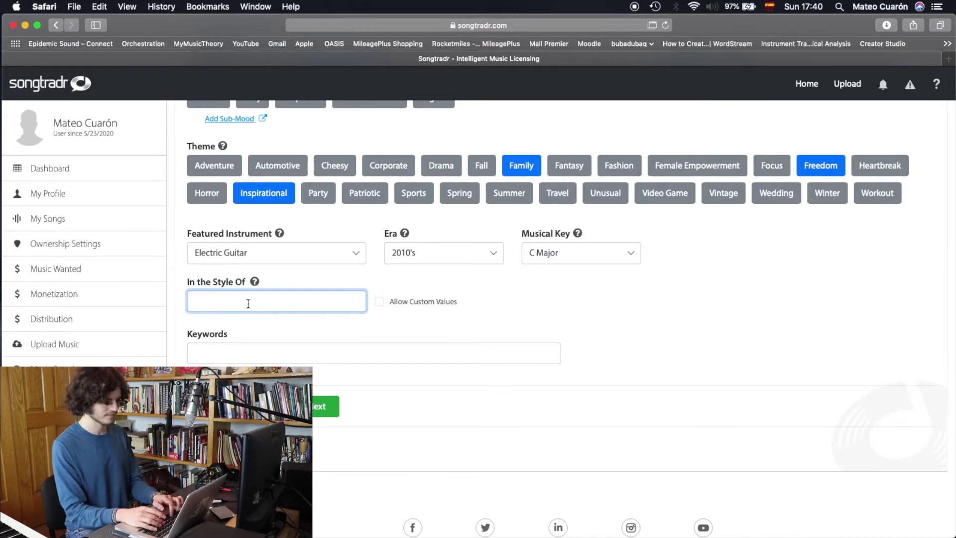
pyautogui.write('Carlos Sadness')
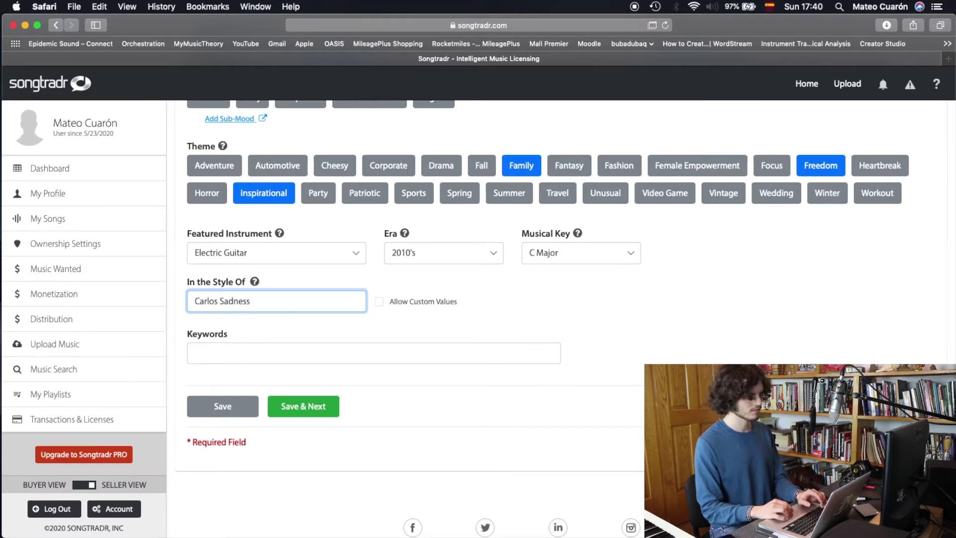
# Allow custom values and list Carlos Sadness, Zoe, Carla Morrison and Devendra Banhart as the artists whose style the song follows
pyautogui.click(379, 302)
pyautogui.click(335, 305)
pyautogui.write('Carlos Sad')
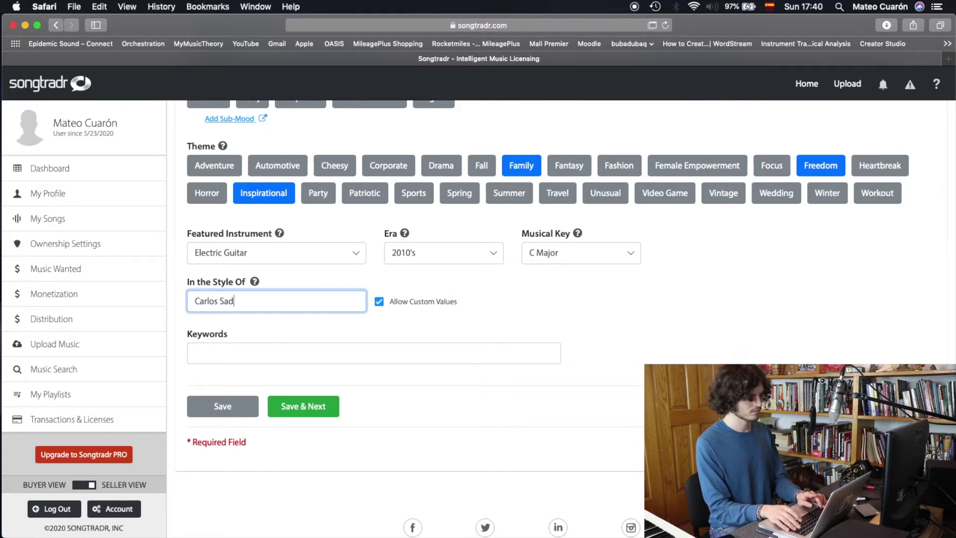
pyautogui.write('ness')
pyautogui.press('Return')
# Enter Libertad and Freedom as the song's keywords and save the metadata
pyautogui.write('Live')
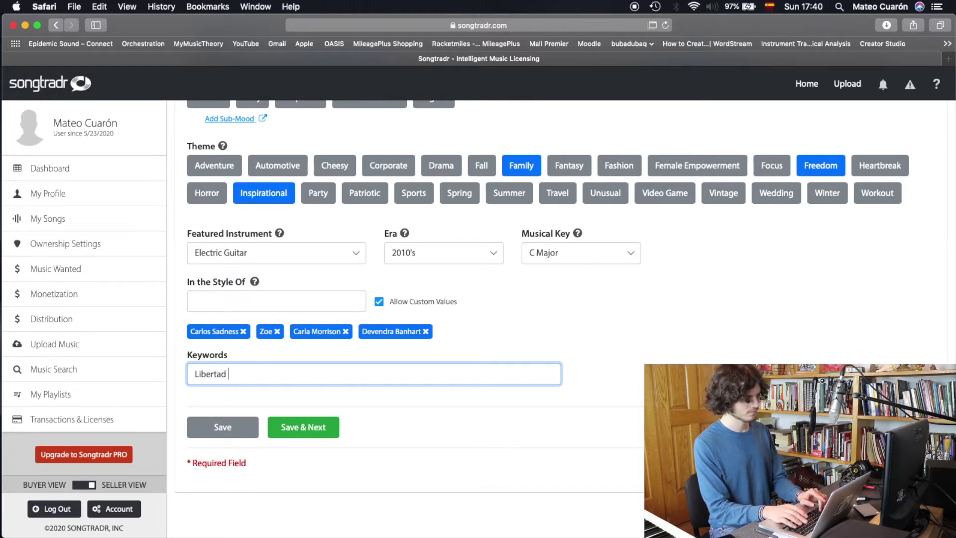
pyautogui.write('rtad, ')
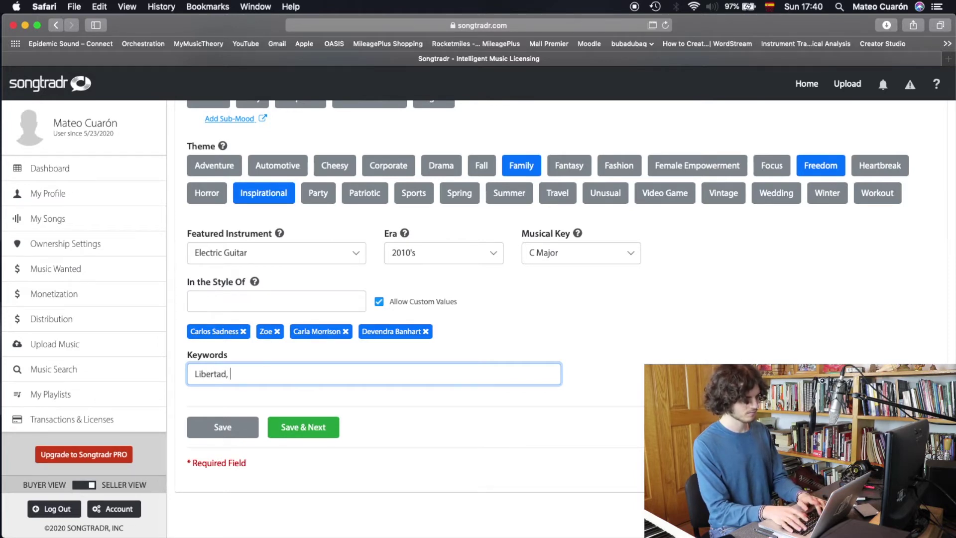
pyautogui.write('Freedom')
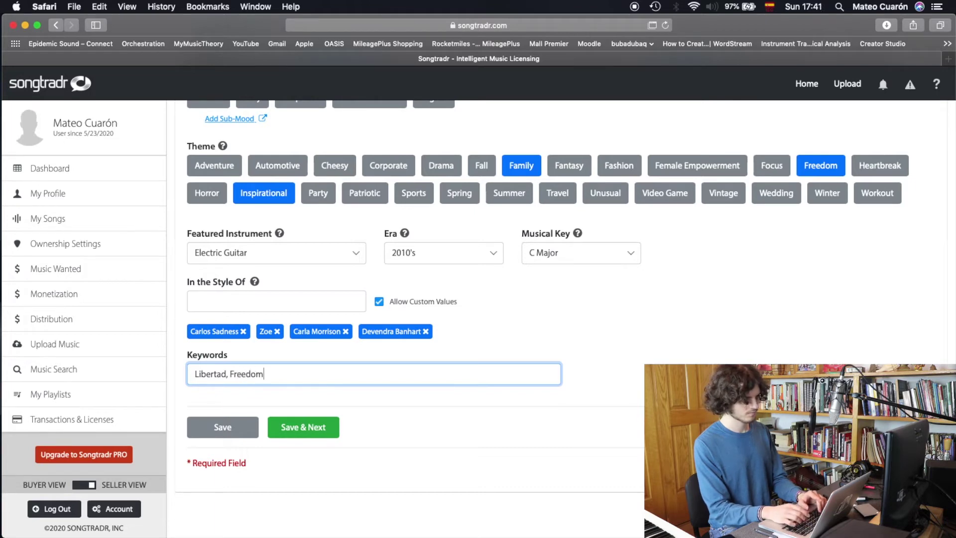
pyautogui.click(303, 427)
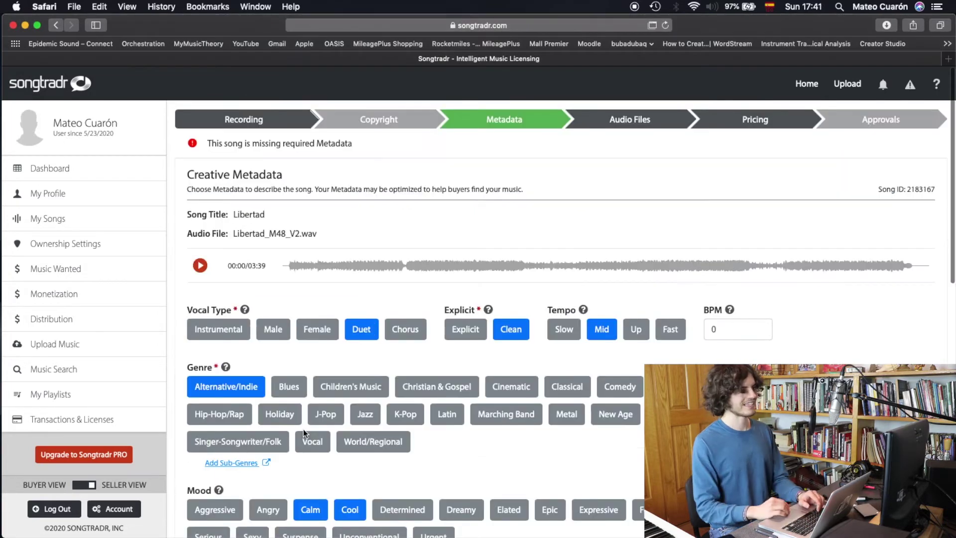
pyautogui.scroll(-10, 303, 429)
pyautogui.click(303, 428)
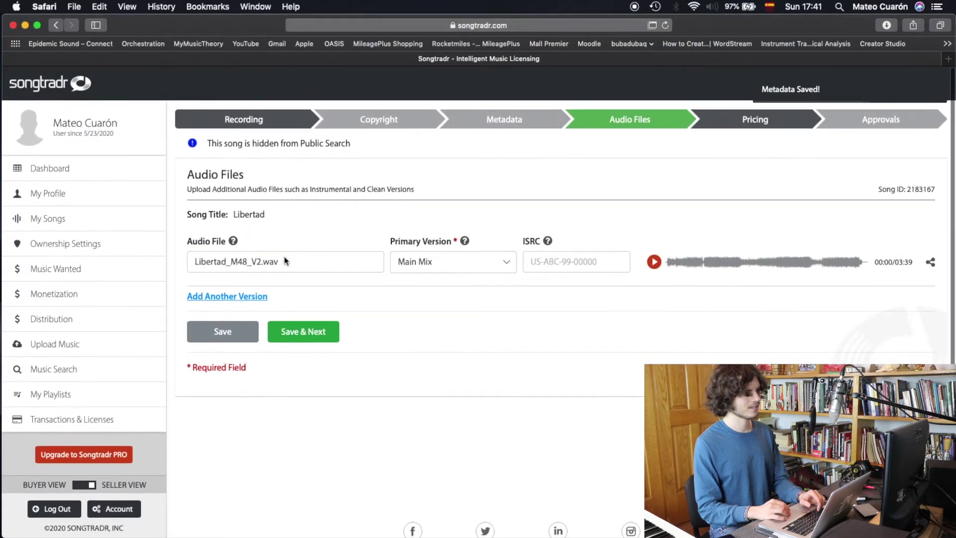
# Save the audio file as Main Mix with Default Pricing and review the song's approvals
pyautogui.click(318, 331)
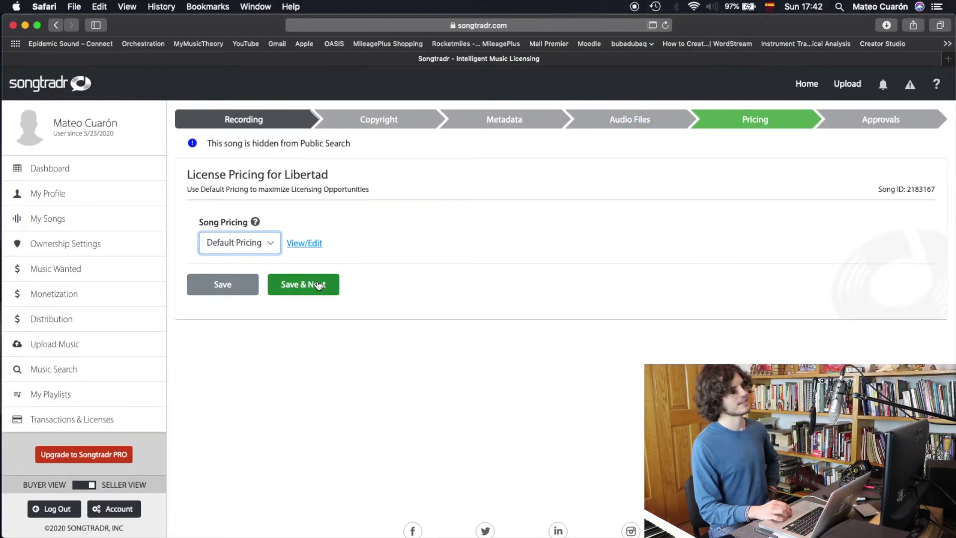
pyautogui.click(309, 289)
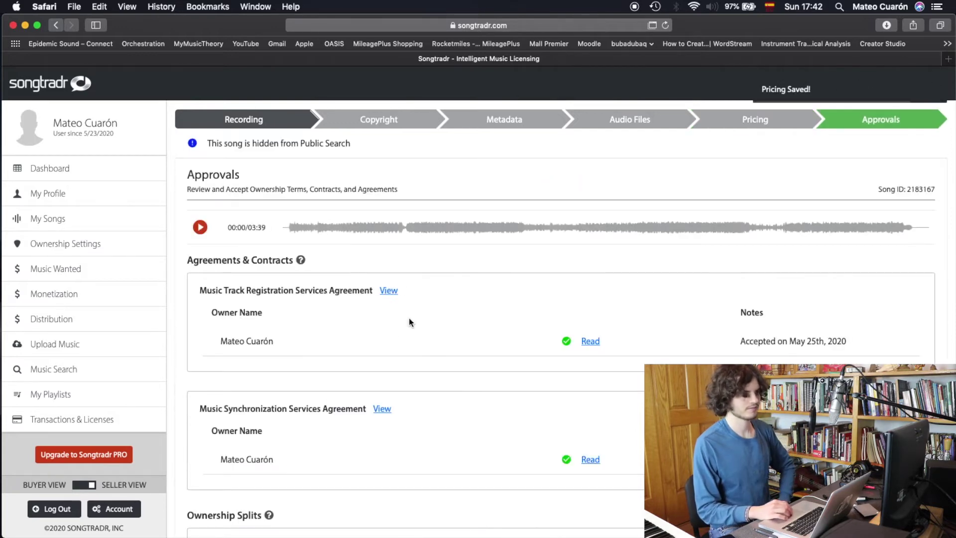
pyautogui.scroll(-10, 408, 318)
pyautogui.scroll(-2, 408, 318)
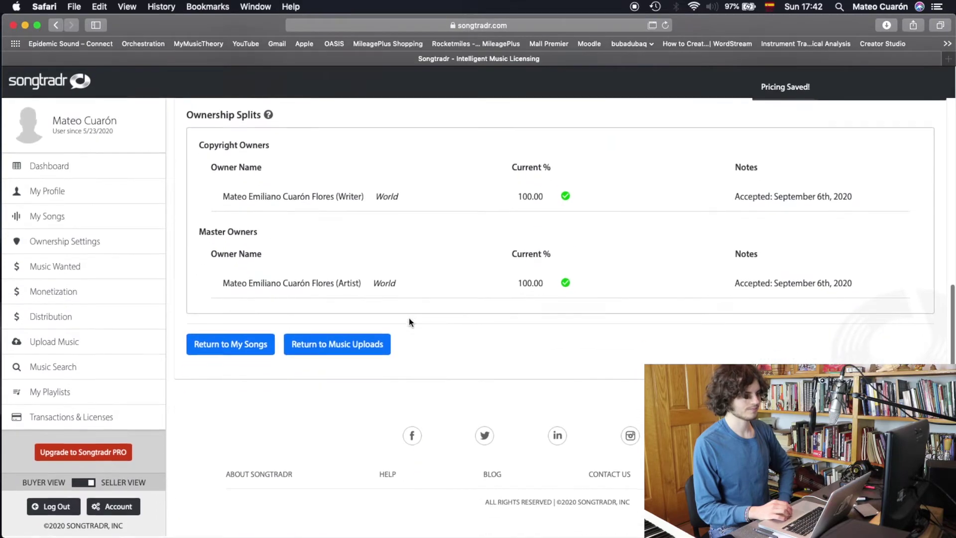
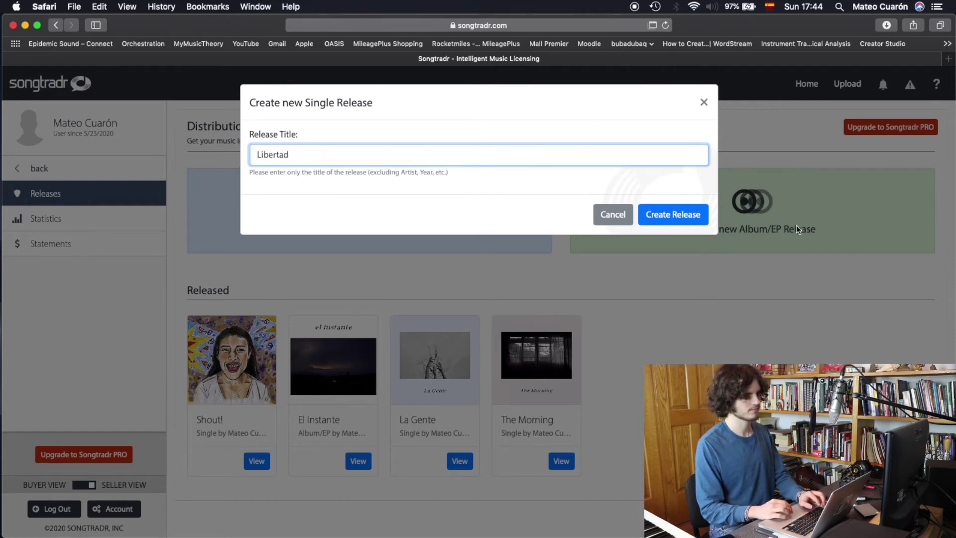
# Create the single release Libertad with Spanish - Mexico as the title language and Mexico as the country of origin
pyautogui.click(662, 219)
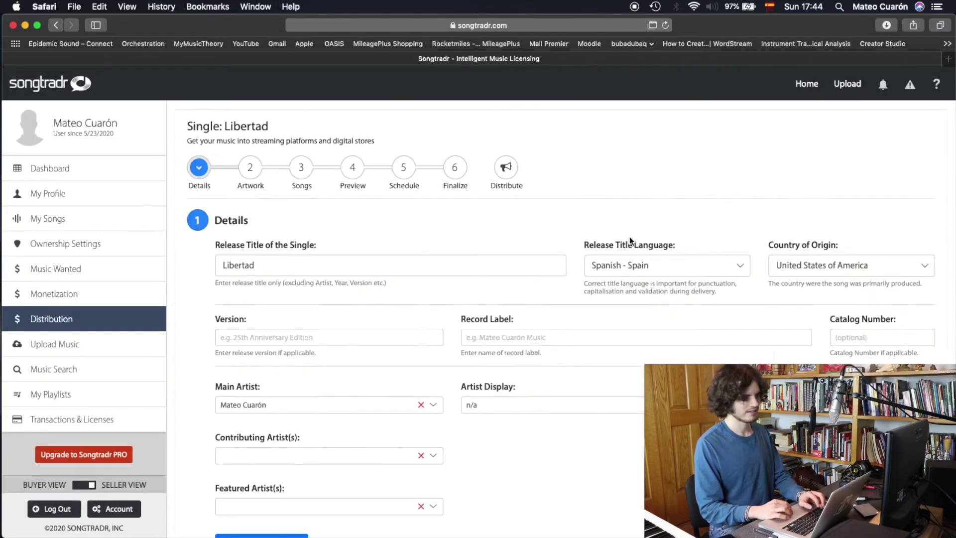
pyautogui.click(617, 265)
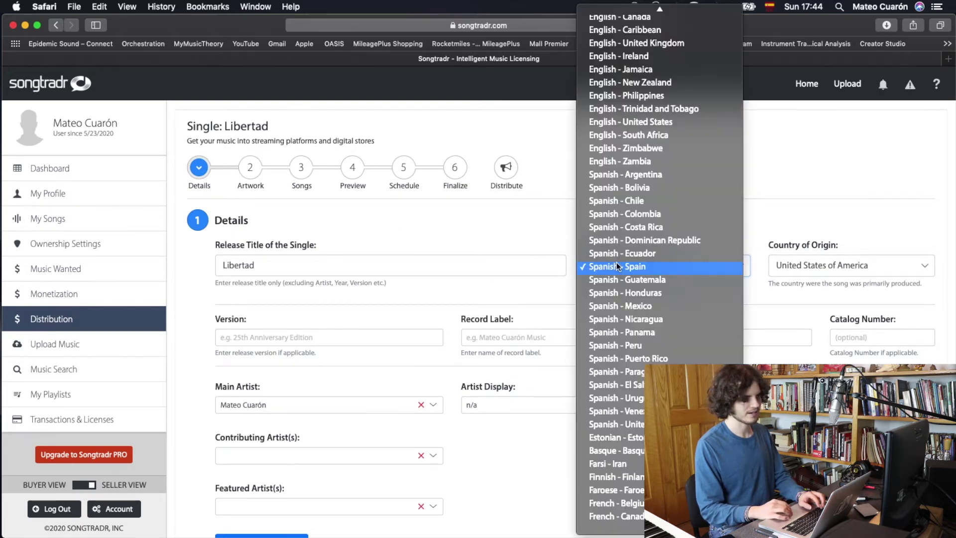
pyautogui.click(635, 303)
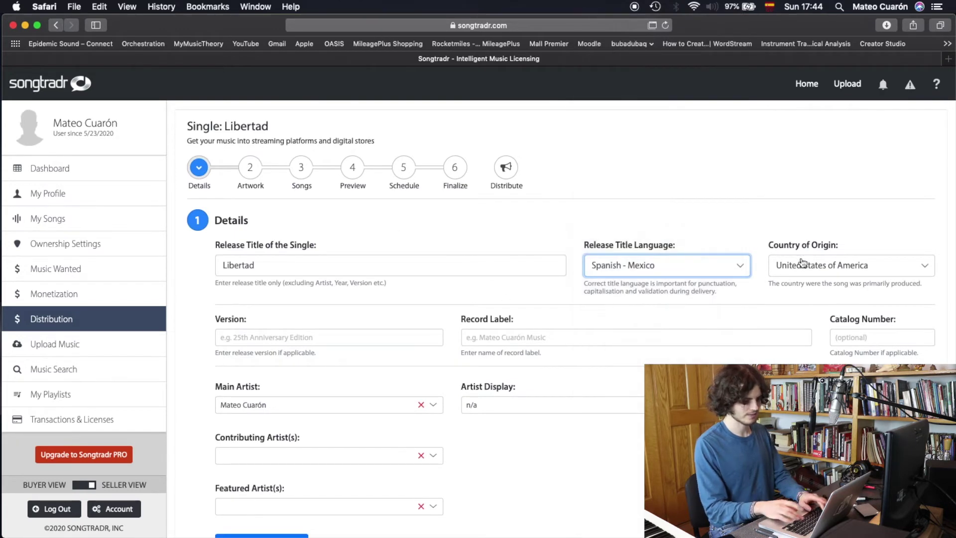
pyautogui.click(797, 264)
pyautogui.write('mex')
pyautogui.press('Escape')
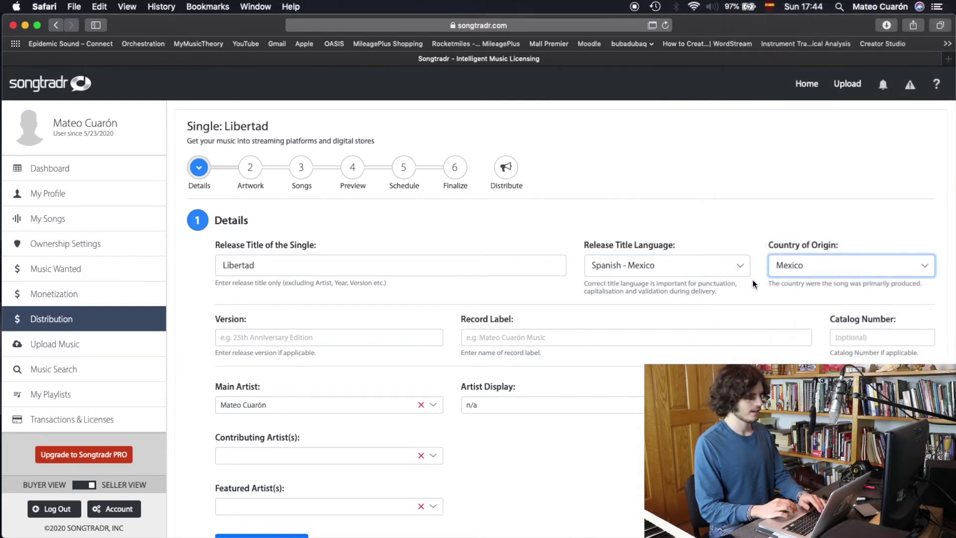
# Look through the release's optional version, record label, catalog number and contributing artist fields
pyautogui.click(241, 338)
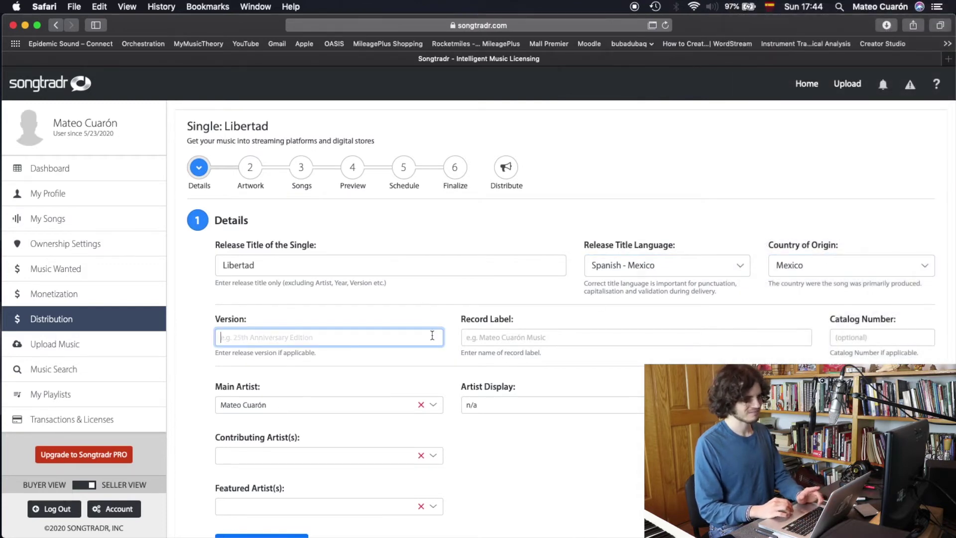
pyautogui.click(473, 336)
pyautogui.scroll(-3, 478, 334)
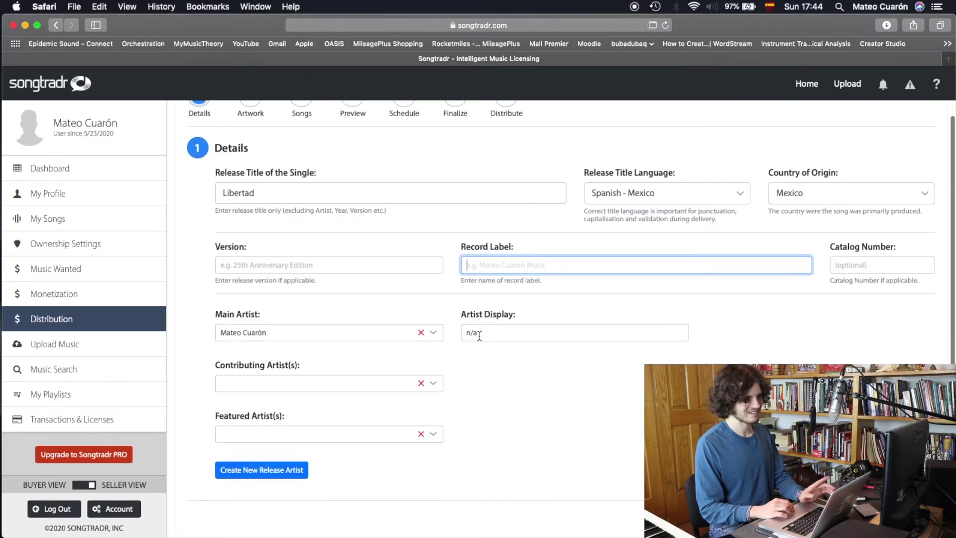
pyautogui.click(845, 274)
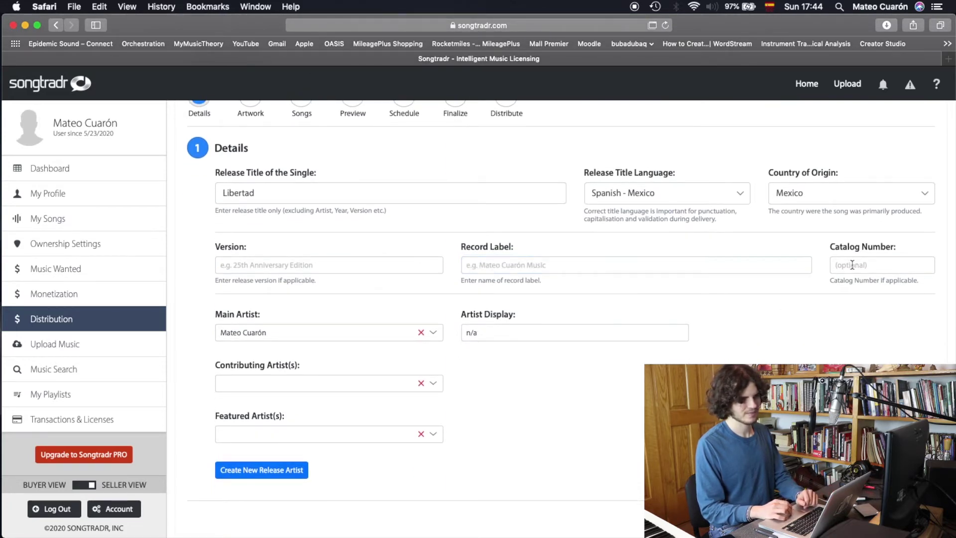
pyautogui.scroll(-5, 850, 276)
pyautogui.scroll(5, 423, 281)
pyautogui.scroll(-3, 423, 281)
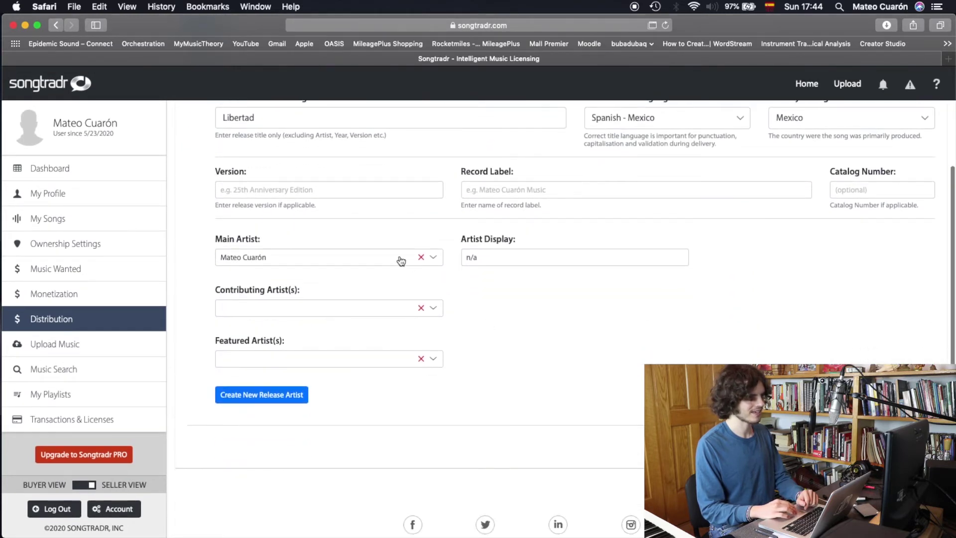
pyautogui.click(336, 312)
pyautogui.click(553, 342)
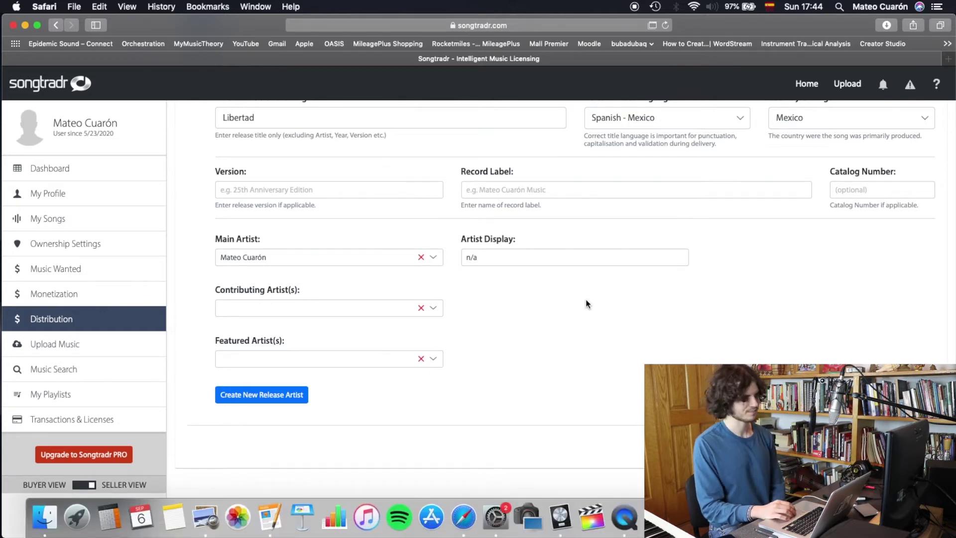
# Choose the artist's own name as the release's main artist and save the release details
pyautogui.scroll(-2, 586, 304)
pyautogui.click(431, 193)
pyautogui.click(320, 240)
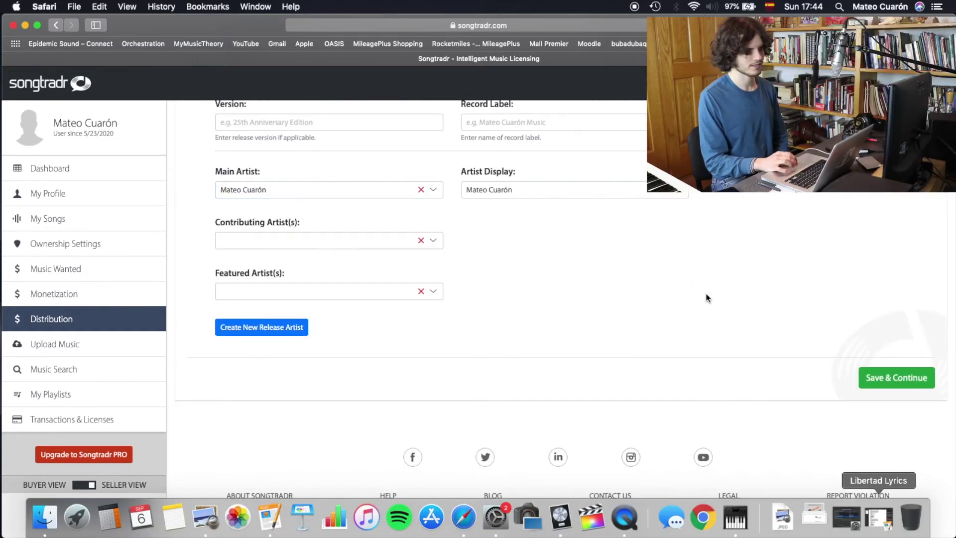
pyautogui.click(877, 381)
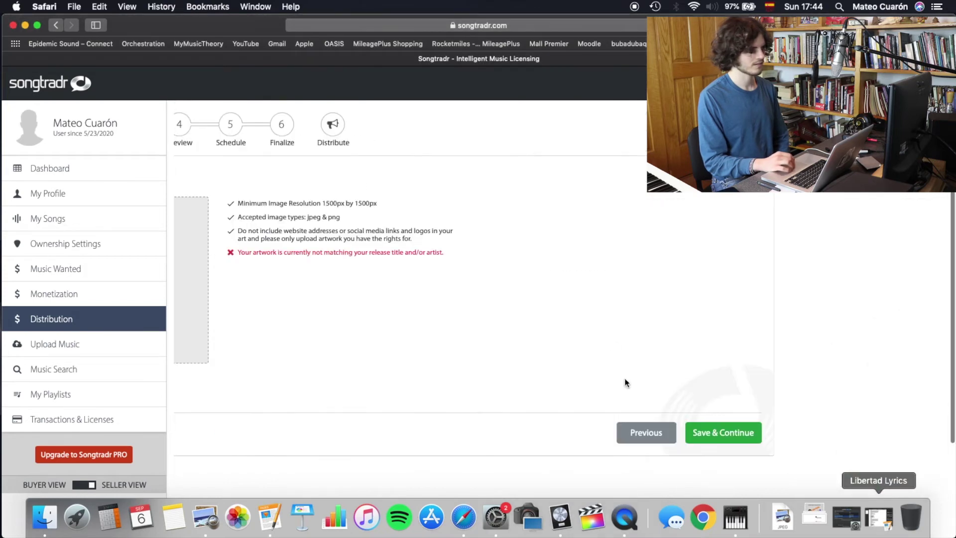
# Open the release's artwork for editing and search Unsplash for Libertad background images
pyautogui.scroll(-3, 344, 339)
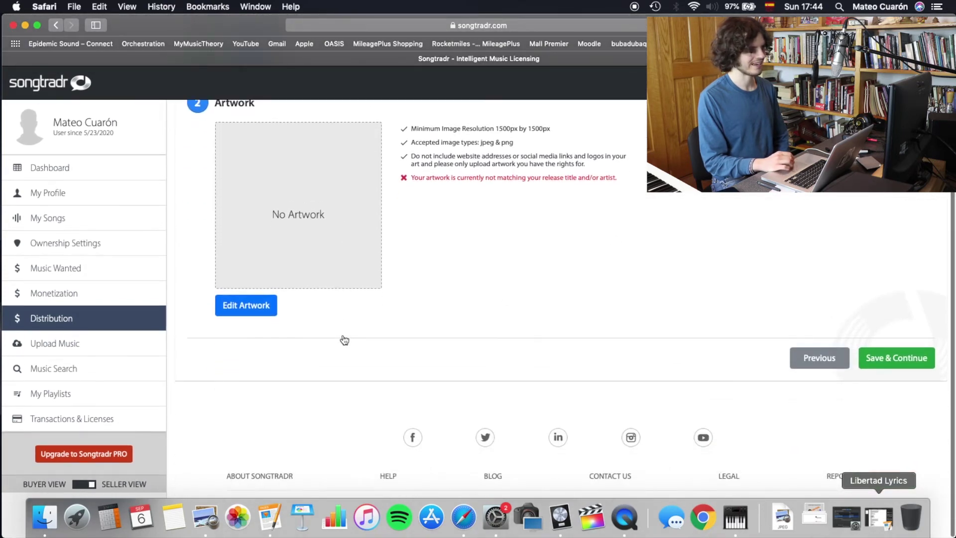
pyautogui.click(256, 303)
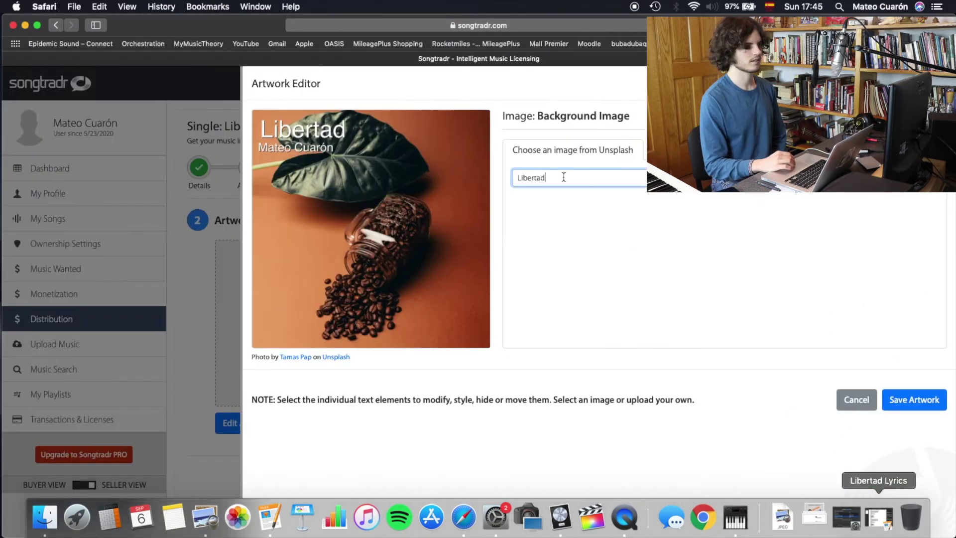
pyautogui.press('Return')
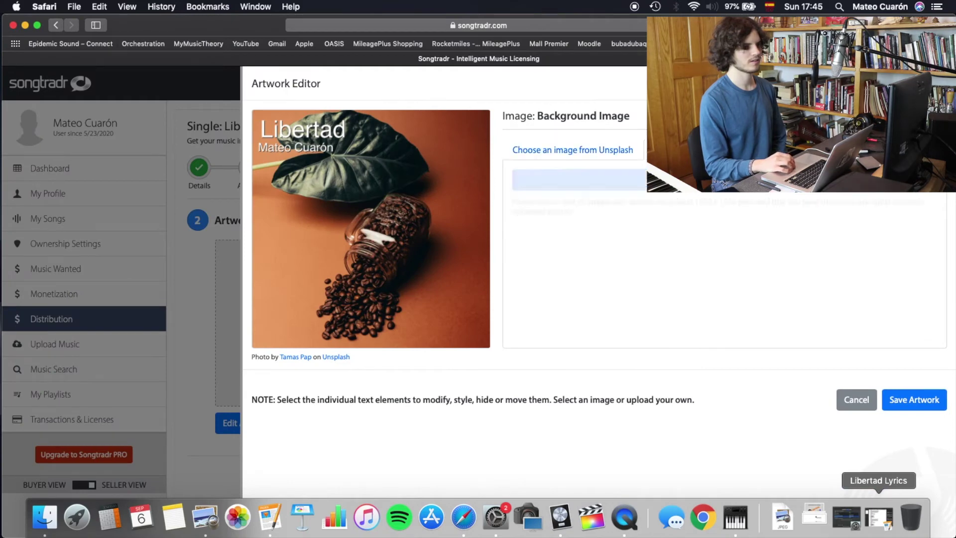
# Upload LIBERTAD.png as the artwork's background image and save the artwork for the release
pyautogui.click(579, 180)
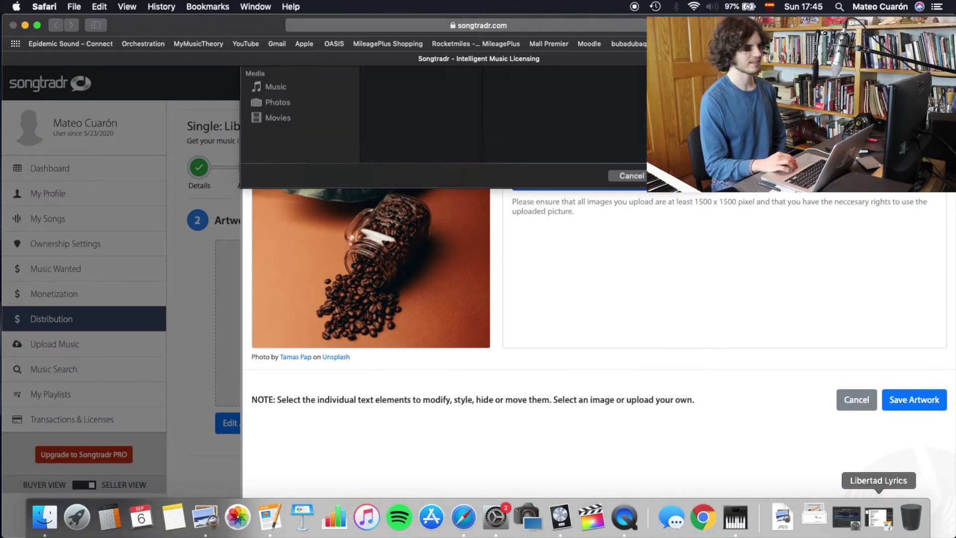
pyautogui.click(389, 134)
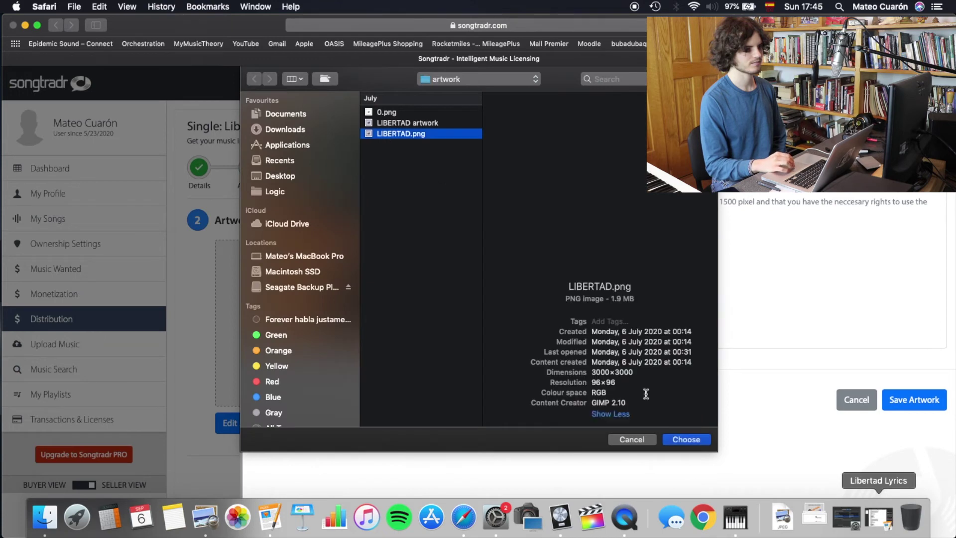
pyautogui.click(675, 436)
pyautogui.click(914, 399)
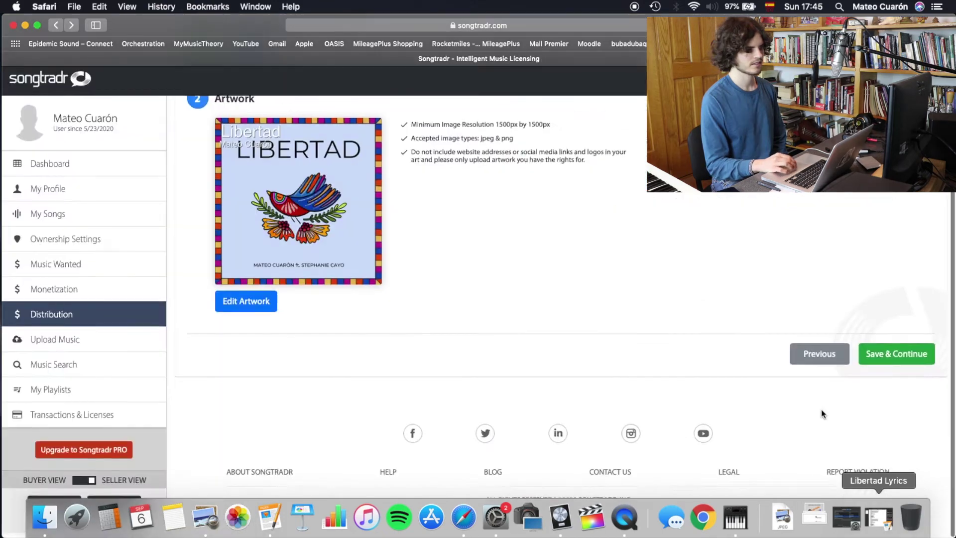
pyautogui.click(880, 364)
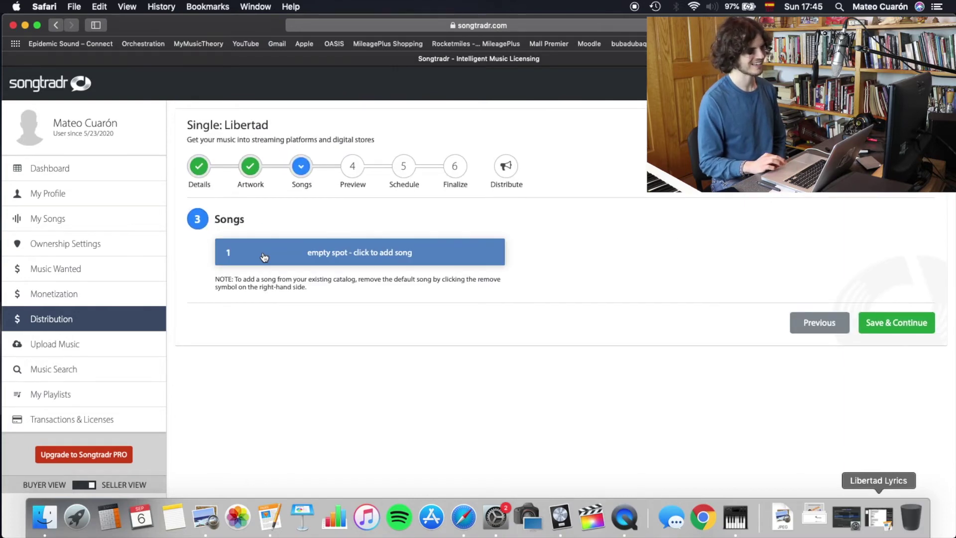
# Add the existing catalog song Libertad to the empty spot of the single
pyautogui.click(265, 257)
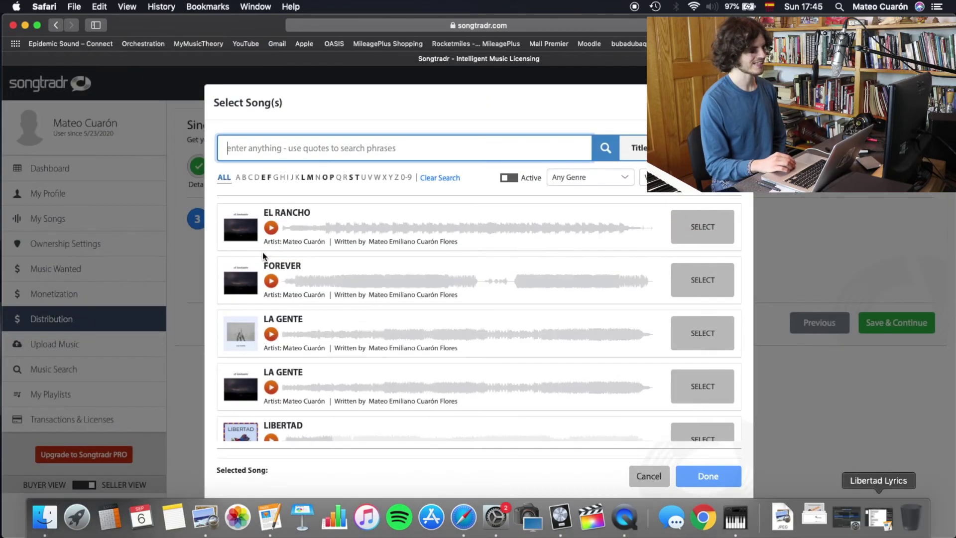
pyautogui.scroll(-10, 395, 359)
pyautogui.scroll(4, 396, 359)
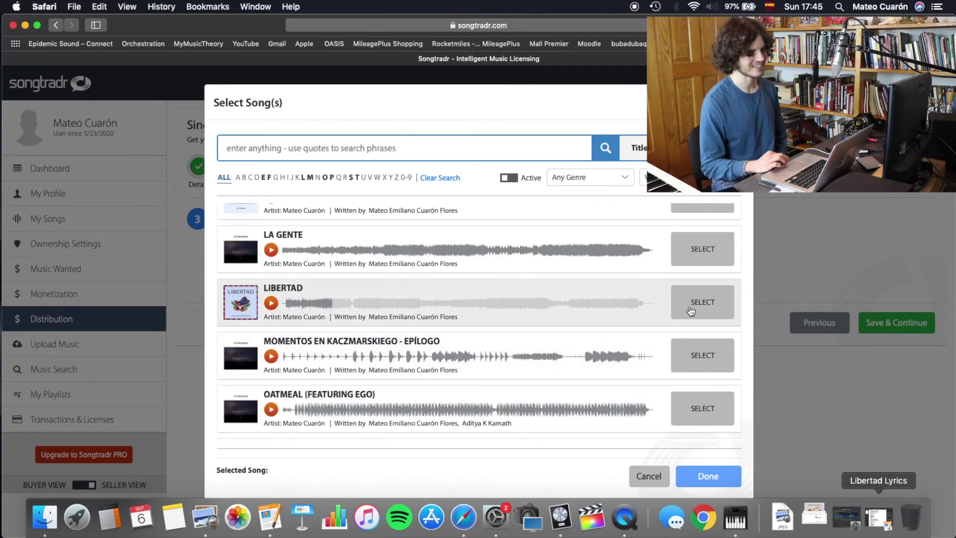
pyautogui.click(690, 311)
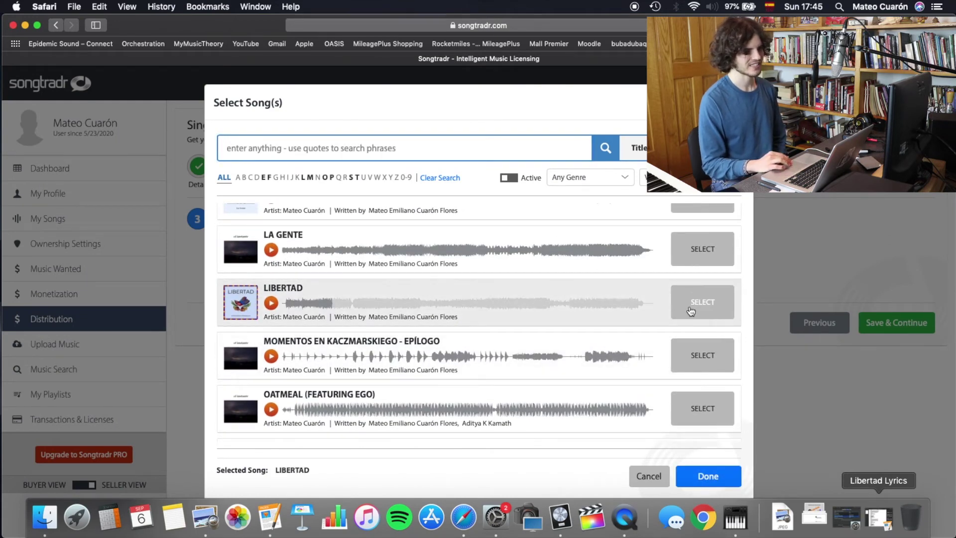
pyautogui.click(702, 479)
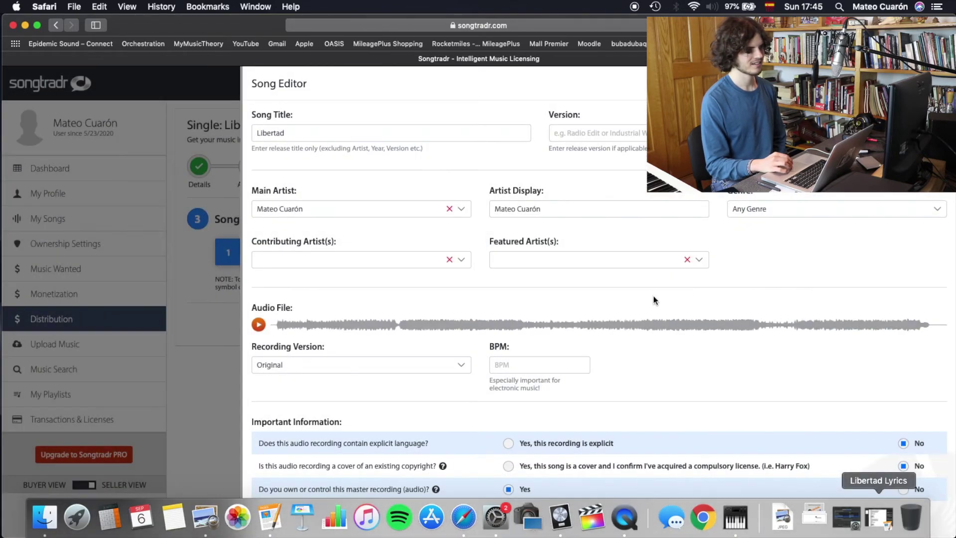
# Review Libertad's song details, save the song with its version left blank, and continue to the release preview
pyautogui.click(604, 132)
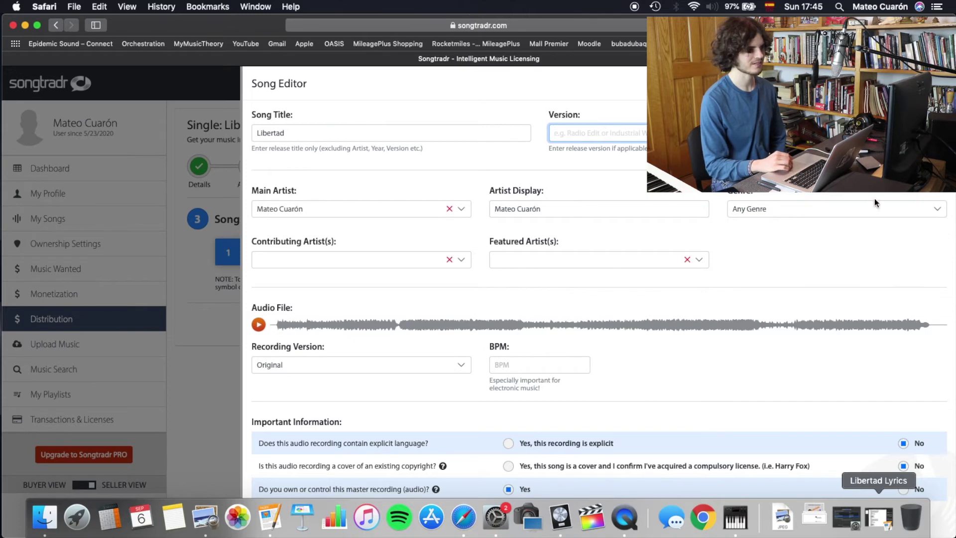
pyautogui.scroll(-3, 689, 267)
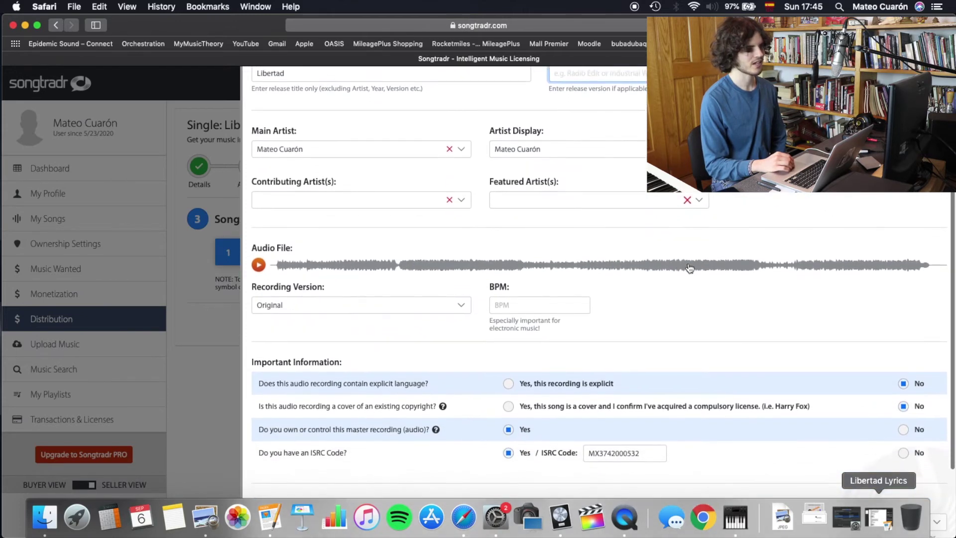
pyautogui.scroll(-2, 688, 266)
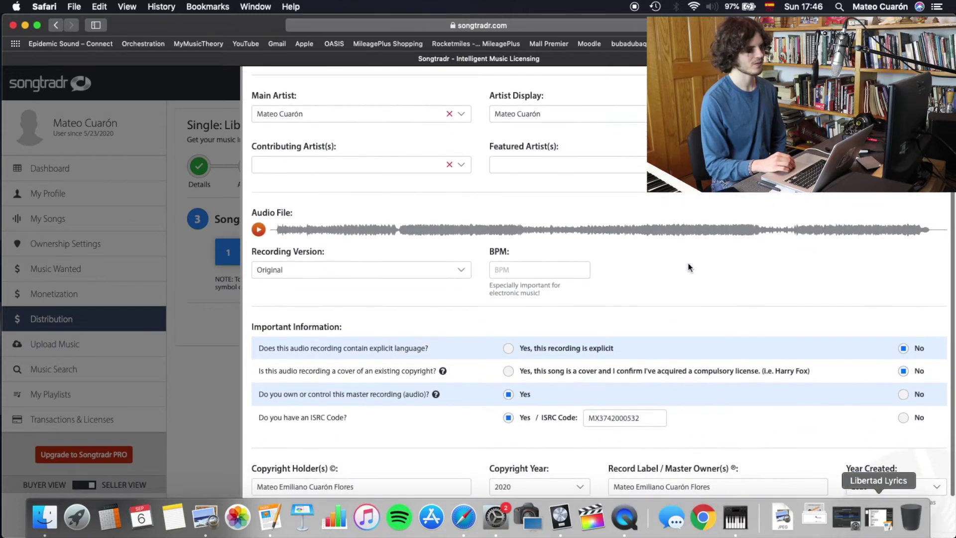
pyautogui.scroll(-2, 689, 267)
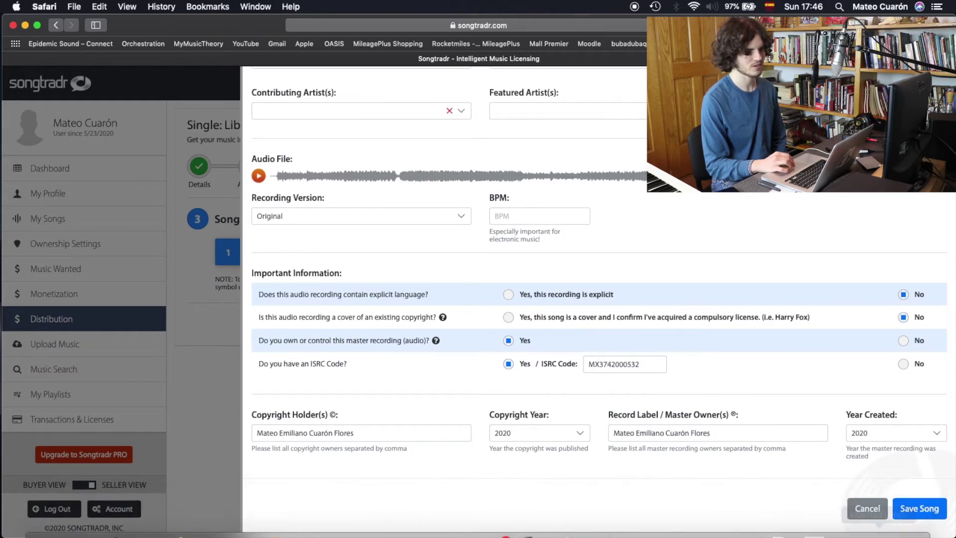
pyautogui.click(907, 509)
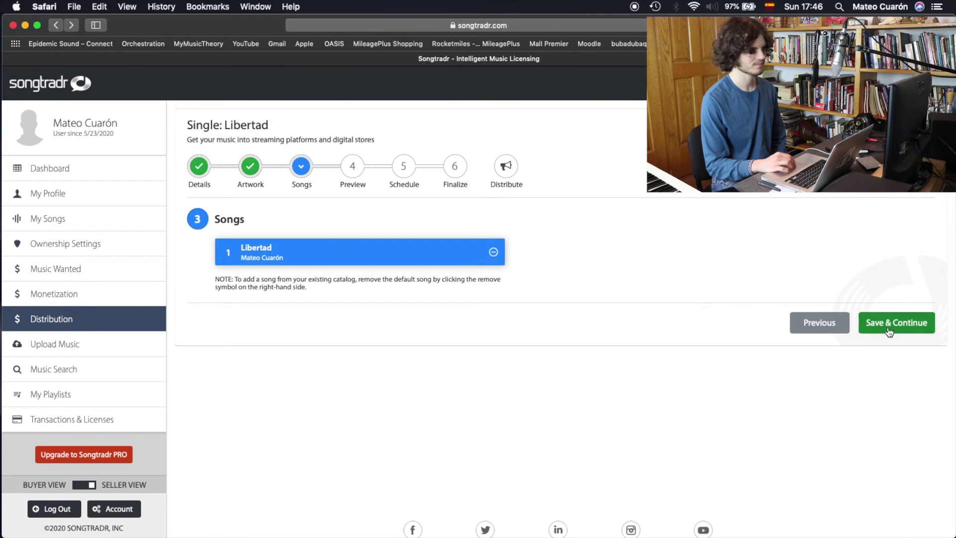
pyautogui.click(889, 330)
# Open the Libertad track from the preview's issue list, set its genre to Alternative Rock and save the song
pyautogui.scroll(-3, 715, 369)
pyautogui.scroll(-5, 715, 367)
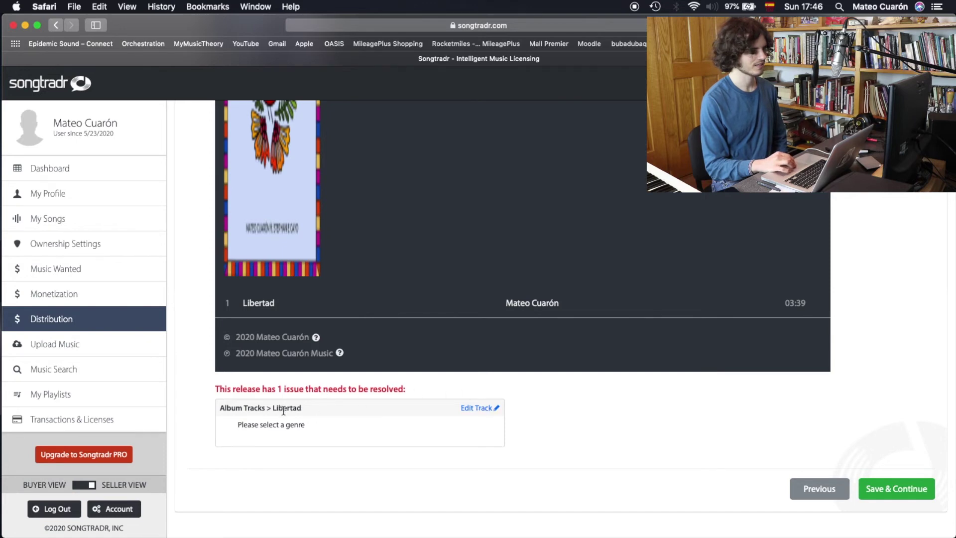
pyautogui.click(473, 408)
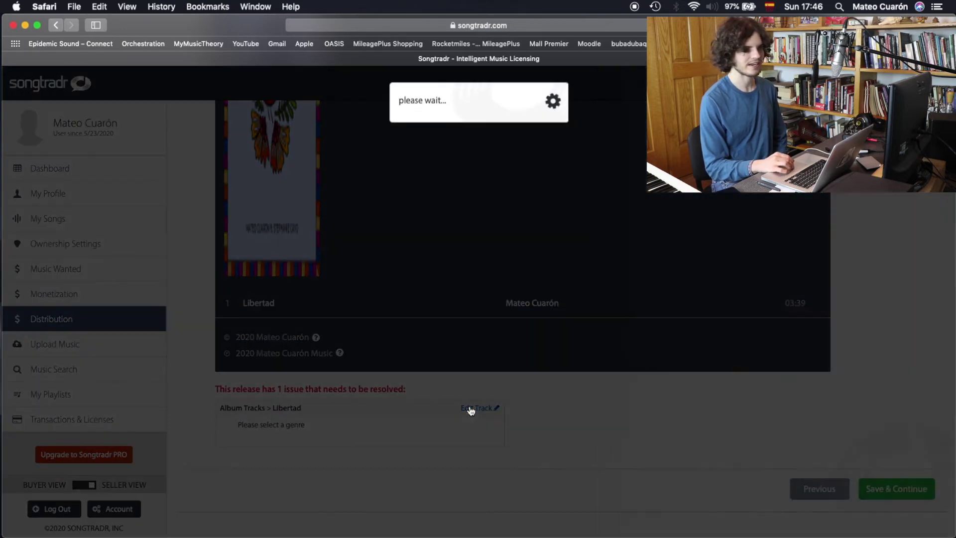
pyautogui.click(775, 212)
pyautogui.click(837, 213)
pyautogui.click(836, 213)
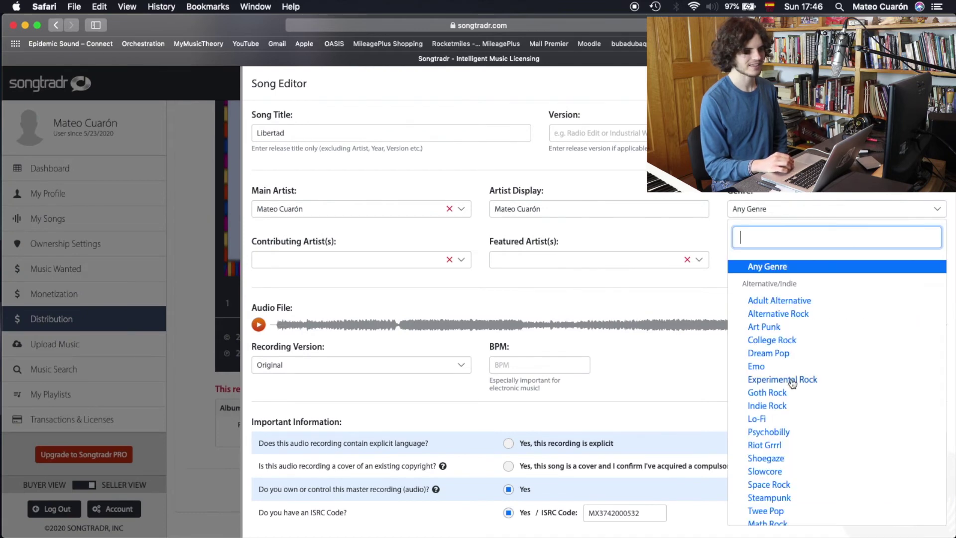
pyautogui.click(789, 315)
pyautogui.scroll(-5, 863, 380)
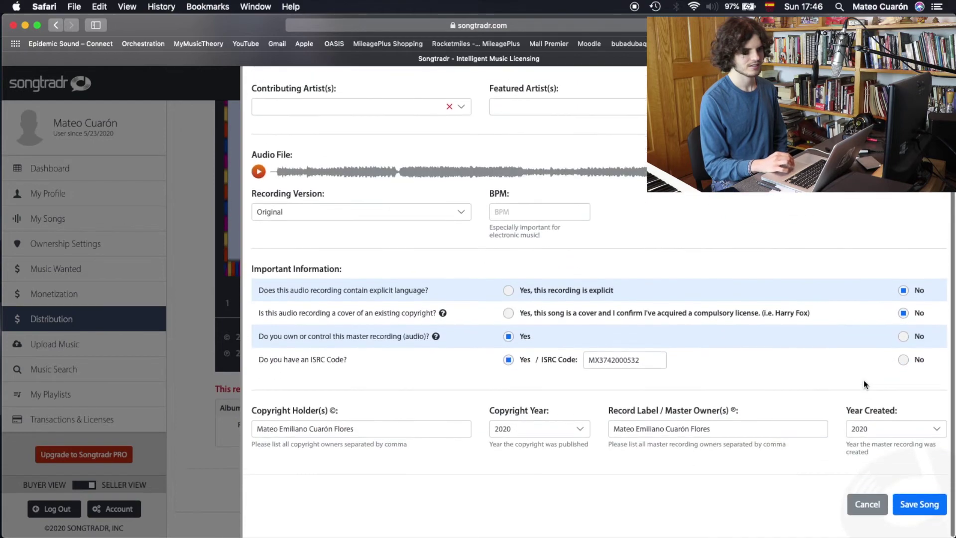
pyautogui.click(918, 513)
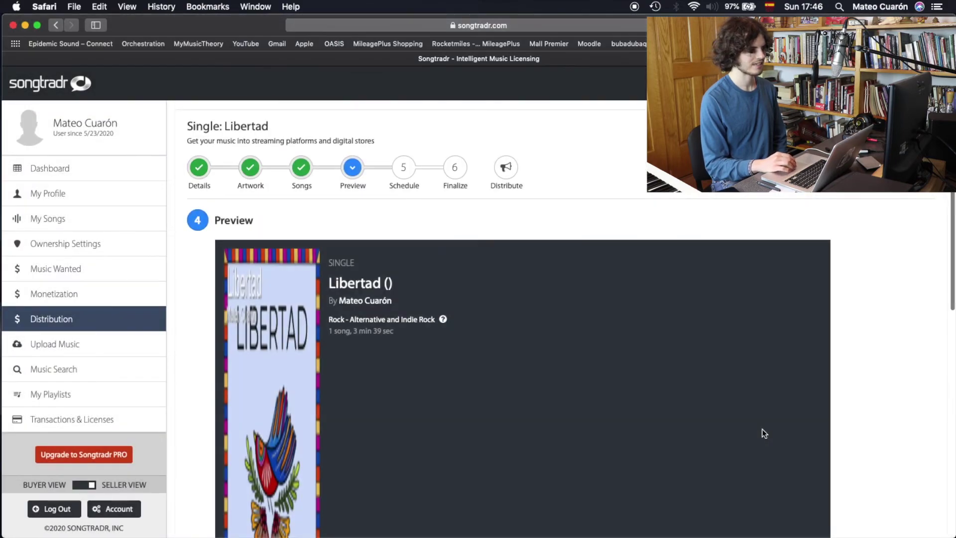
# Check the single's artwork, track and copyright lines in the preview, and continue to the release schedule
pyautogui.scroll(-10, 761, 429)
pyautogui.scroll(10, 761, 429)
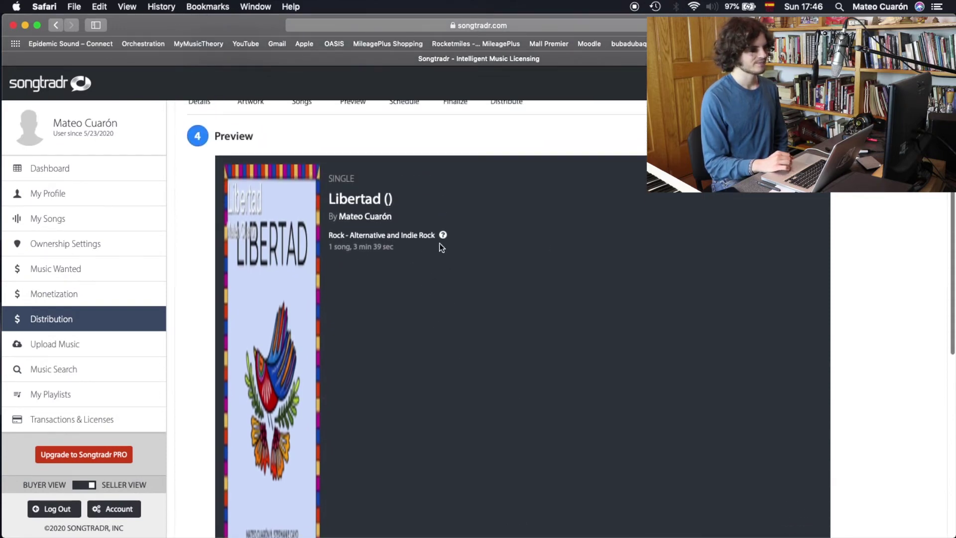
pyautogui.scroll(-4, 507, 398)
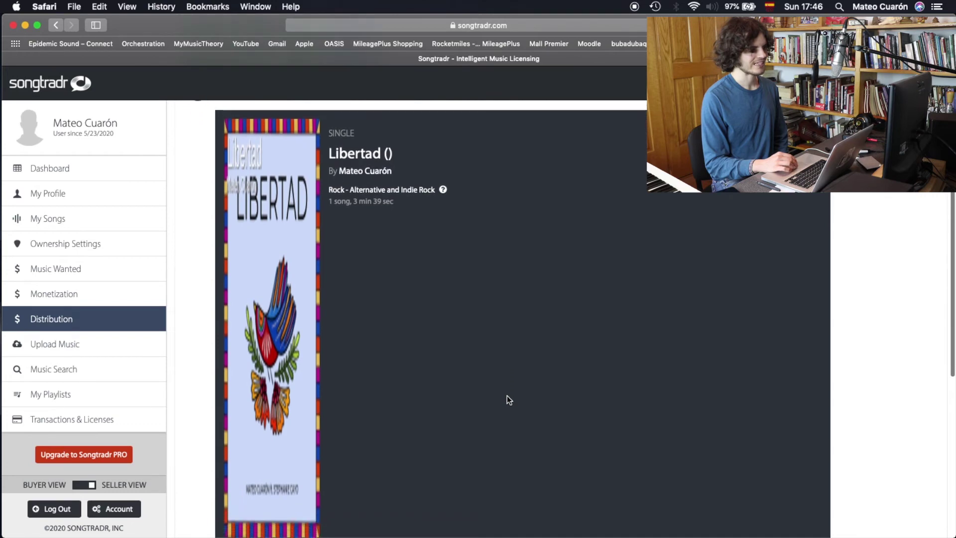
pyautogui.scroll(-2, 508, 399)
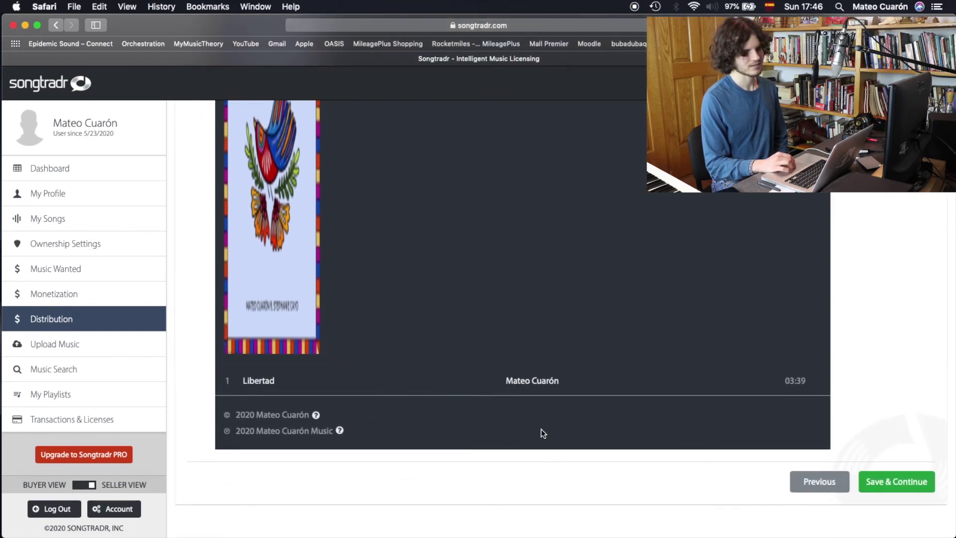
pyautogui.click(895, 483)
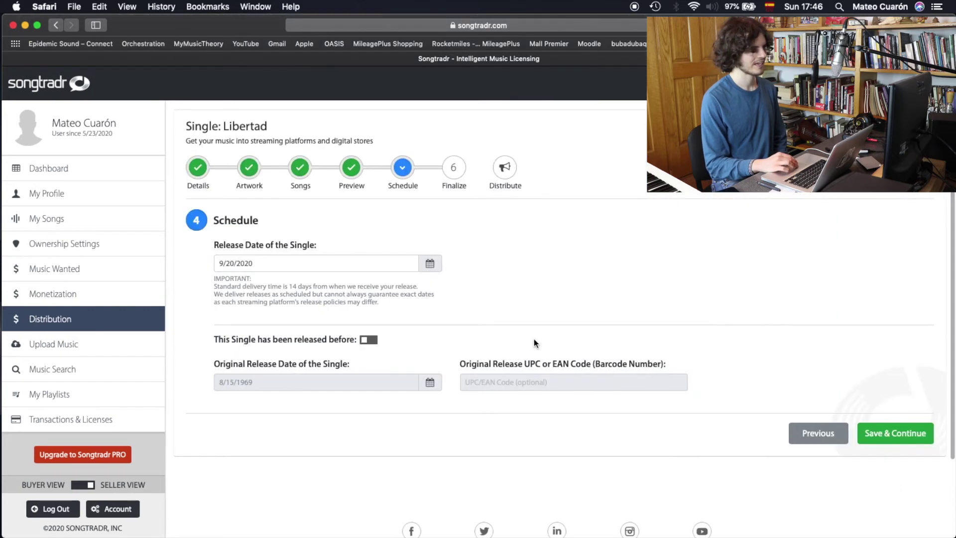
# Keep 09/20/2020 as the single's release date, leave it marked as not released before, and save the schedule
pyautogui.click(431, 263)
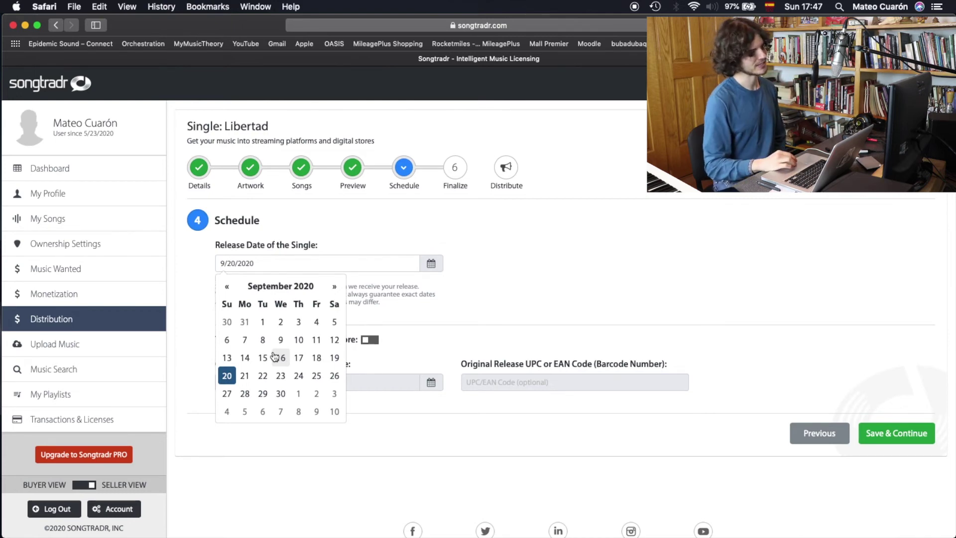
pyautogui.click(481, 280)
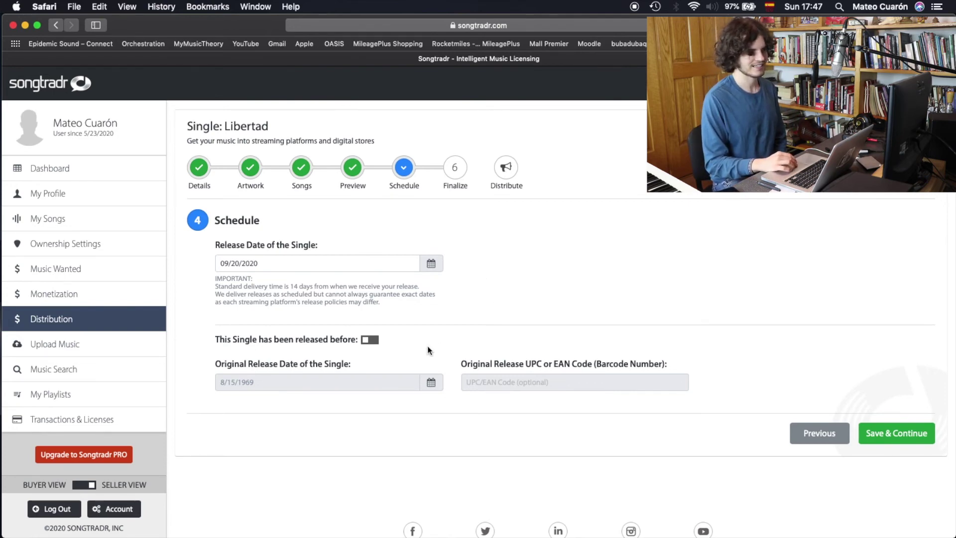
pyautogui.scroll(-2, 600, 363)
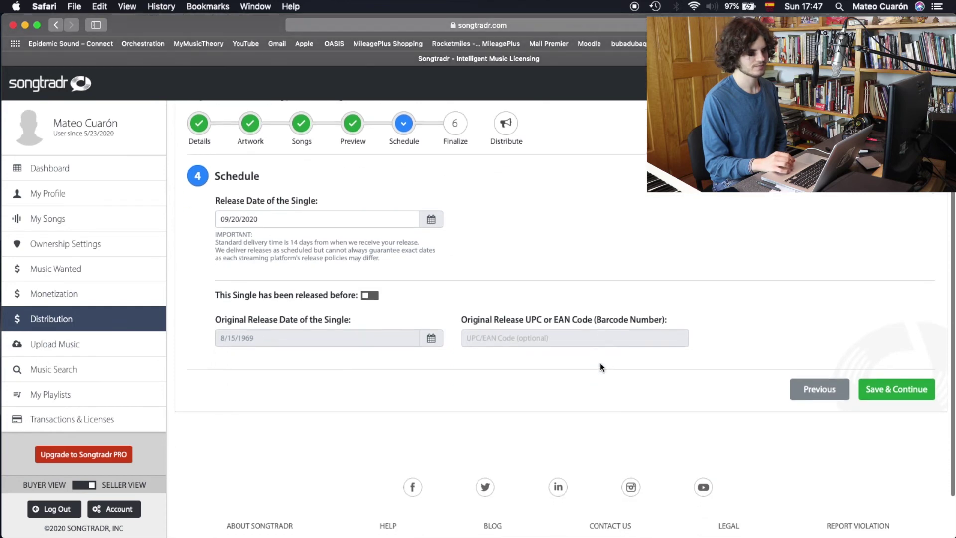
pyautogui.click(873, 398)
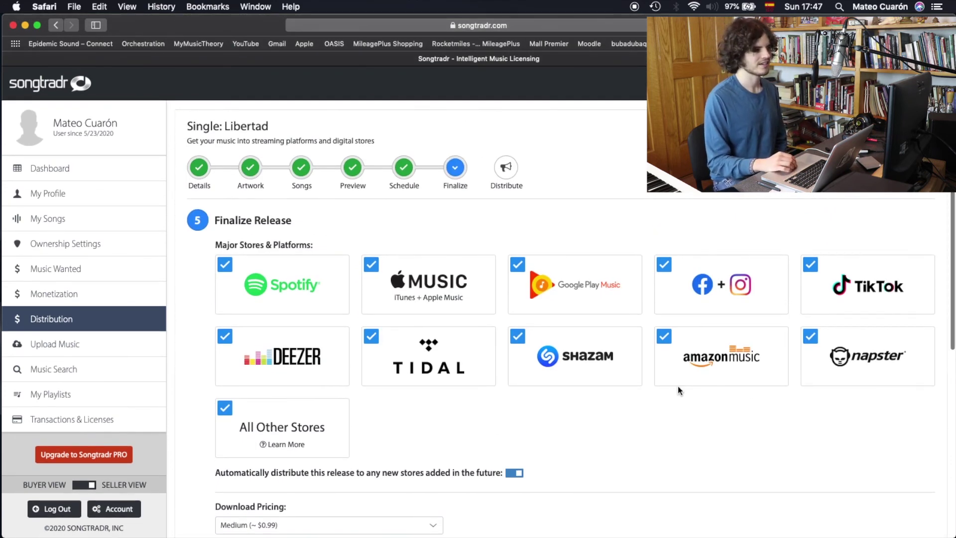
# Keep all stores, Medium (~ $0.99) download pricing and the World territory, and continue to the distribution stage to review the plan
pyautogui.scroll(-5, 677, 387)
pyautogui.scroll(2, 677, 386)
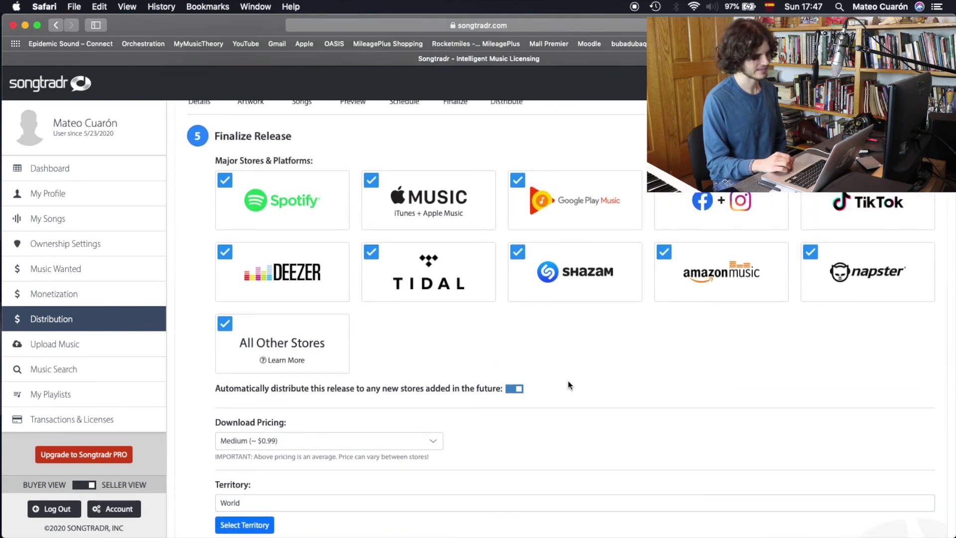
pyautogui.scroll(-5, 389, 392)
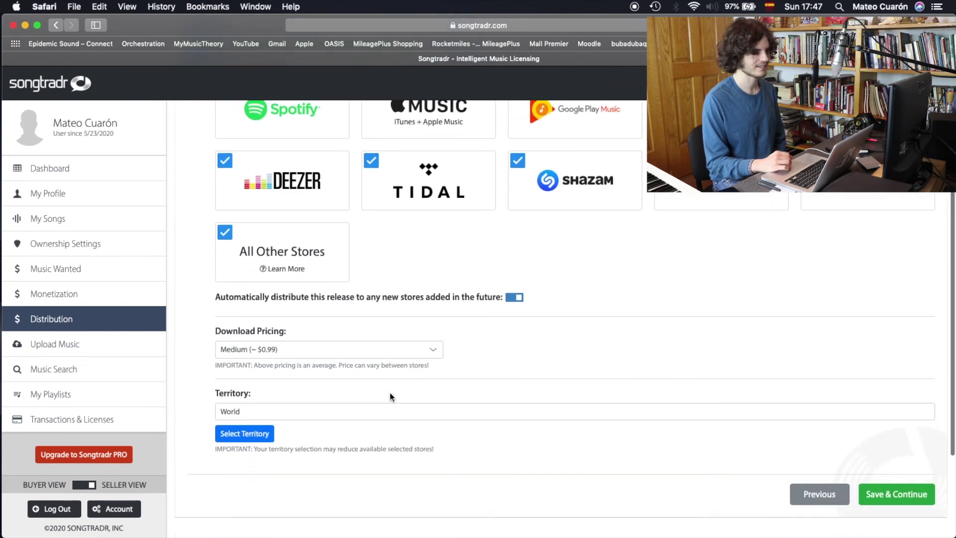
pyautogui.scroll(8, 390, 393)
pyautogui.scroll(-1, 390, 393)
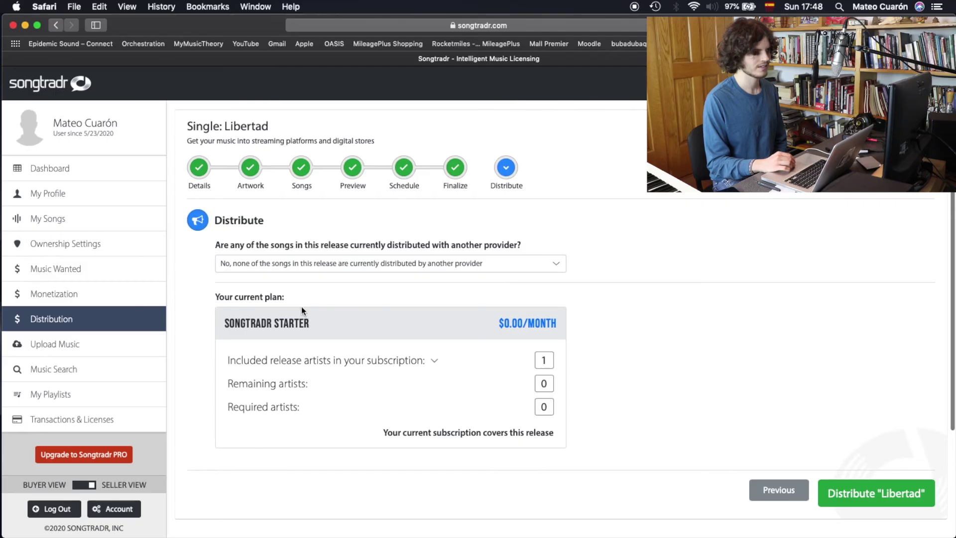
pyautogui.scroll(-2, 302, 308)
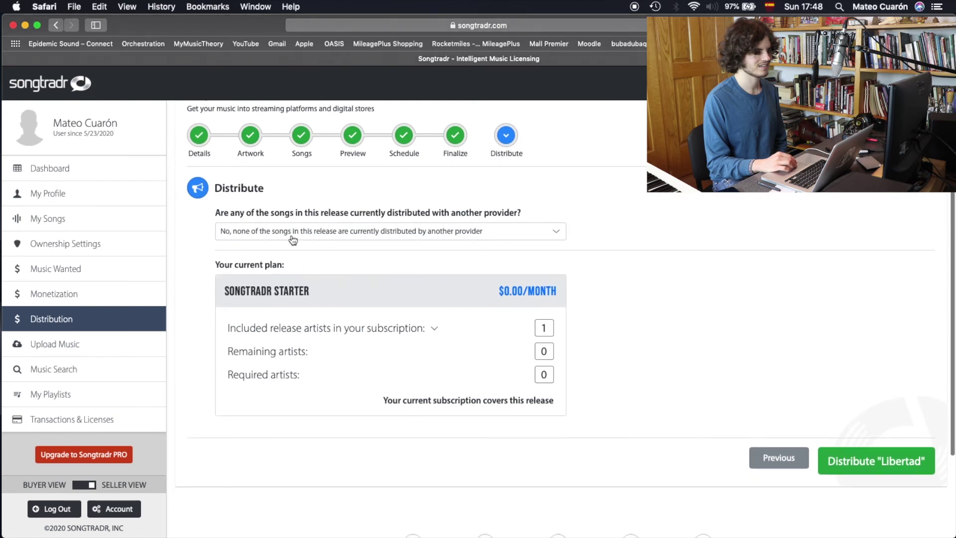